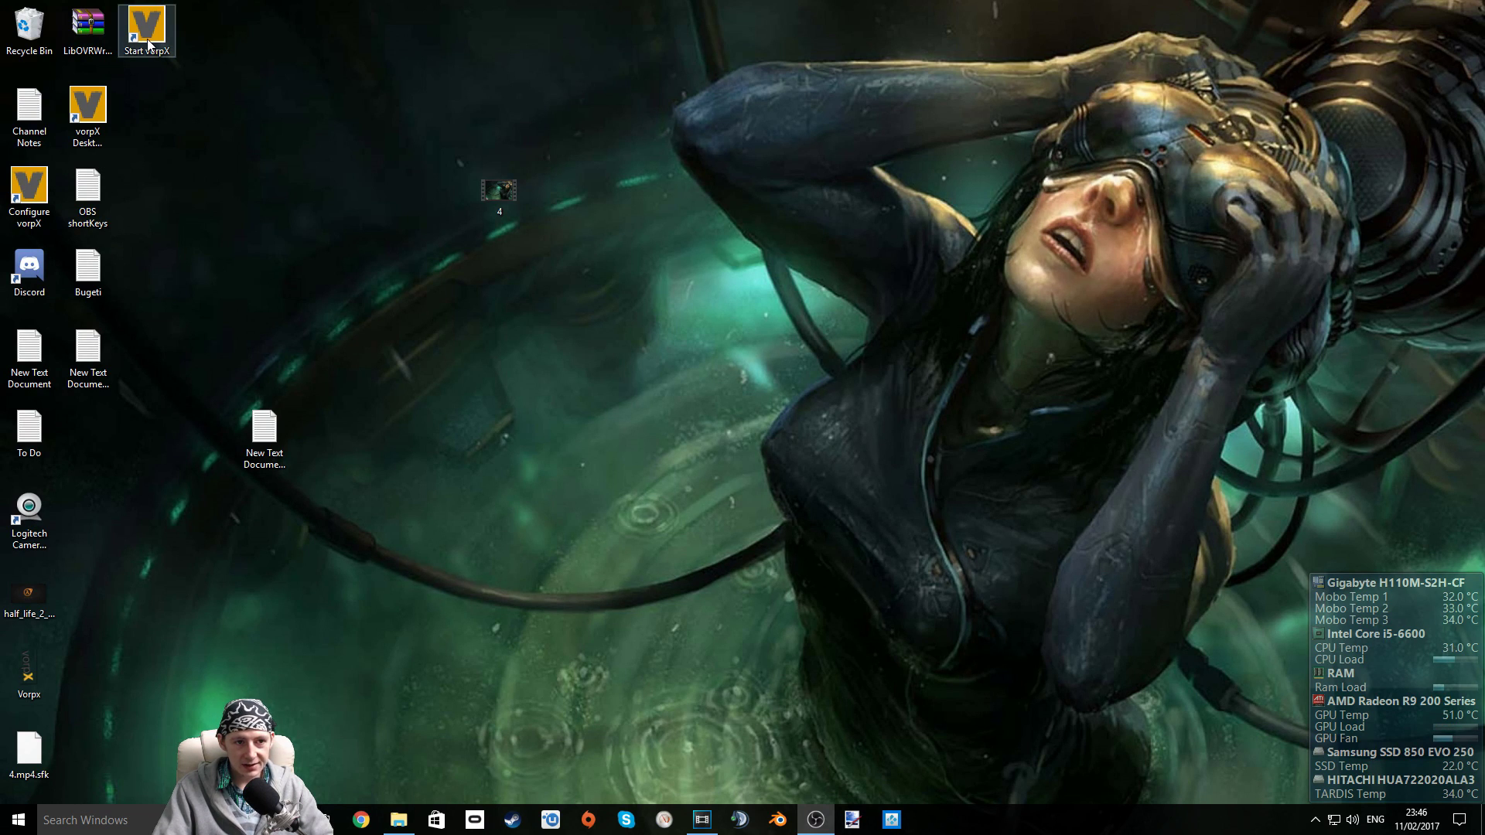
- Open the vorpX configuration's Local Profiles and filter them for 'Half'
click(1315, 820)
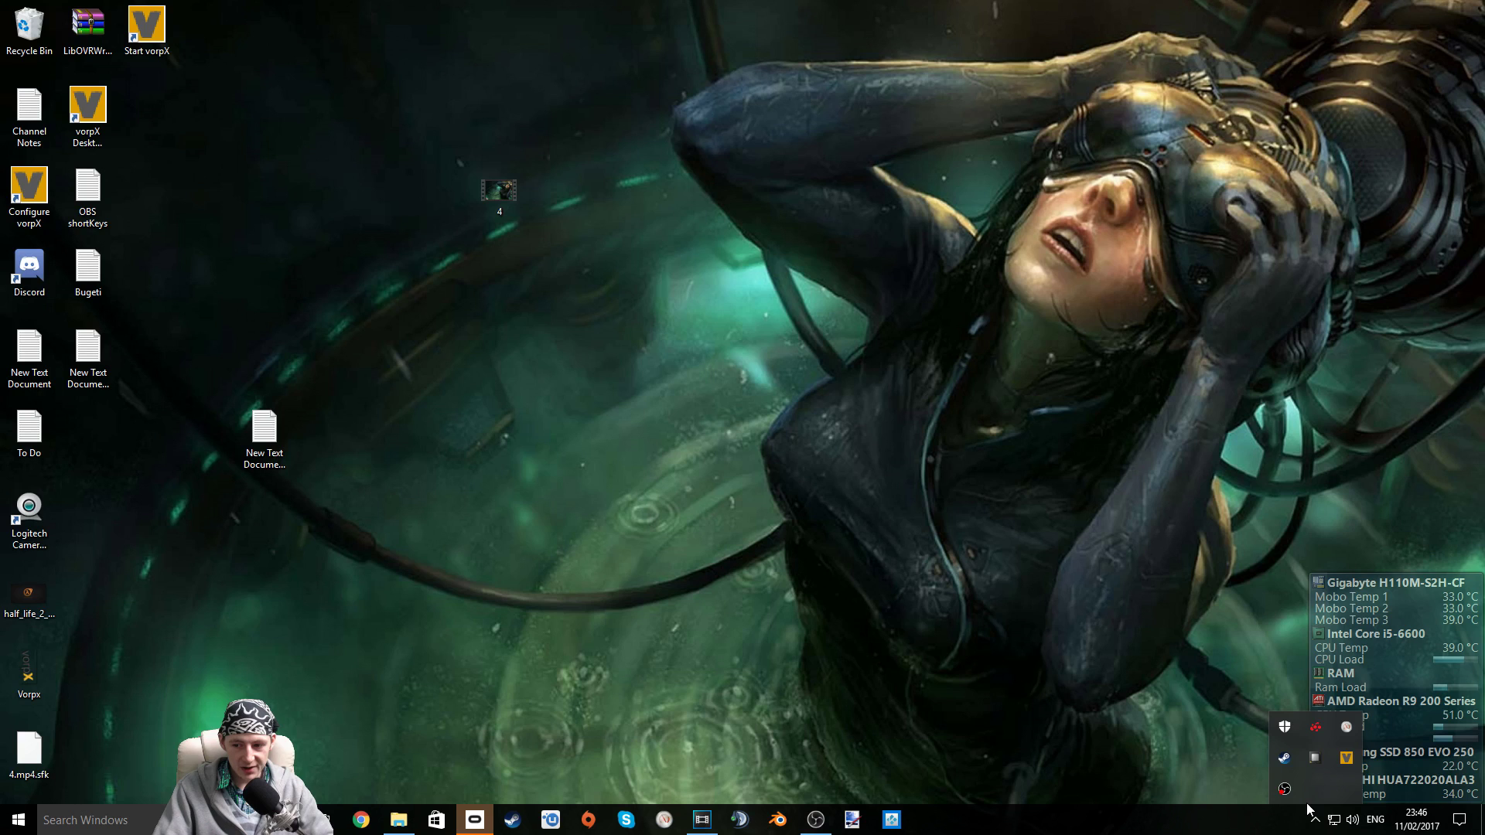
right_click(1343, 766)
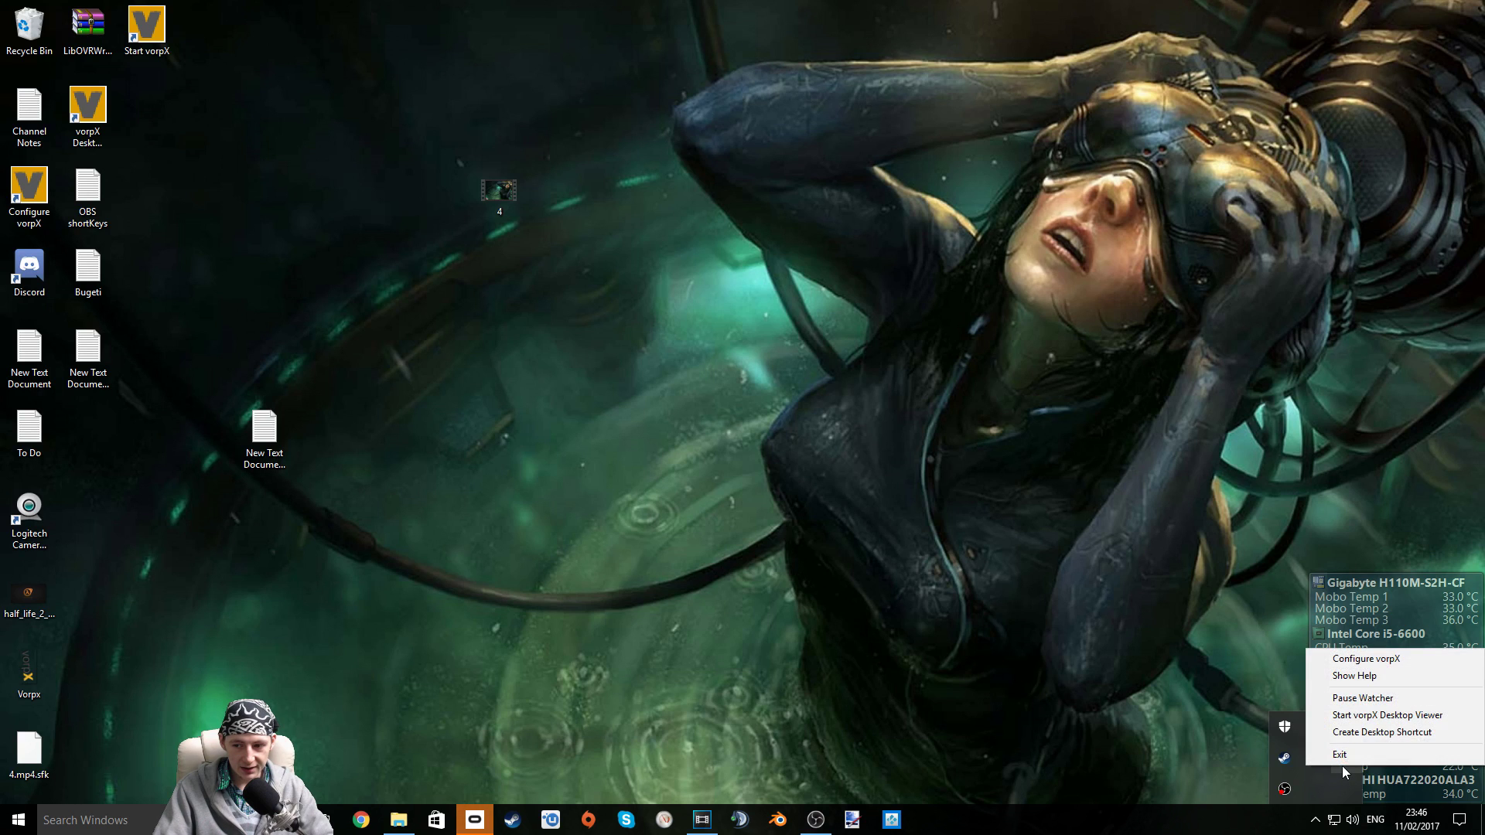
click(1361, 662)
click(580, 232)
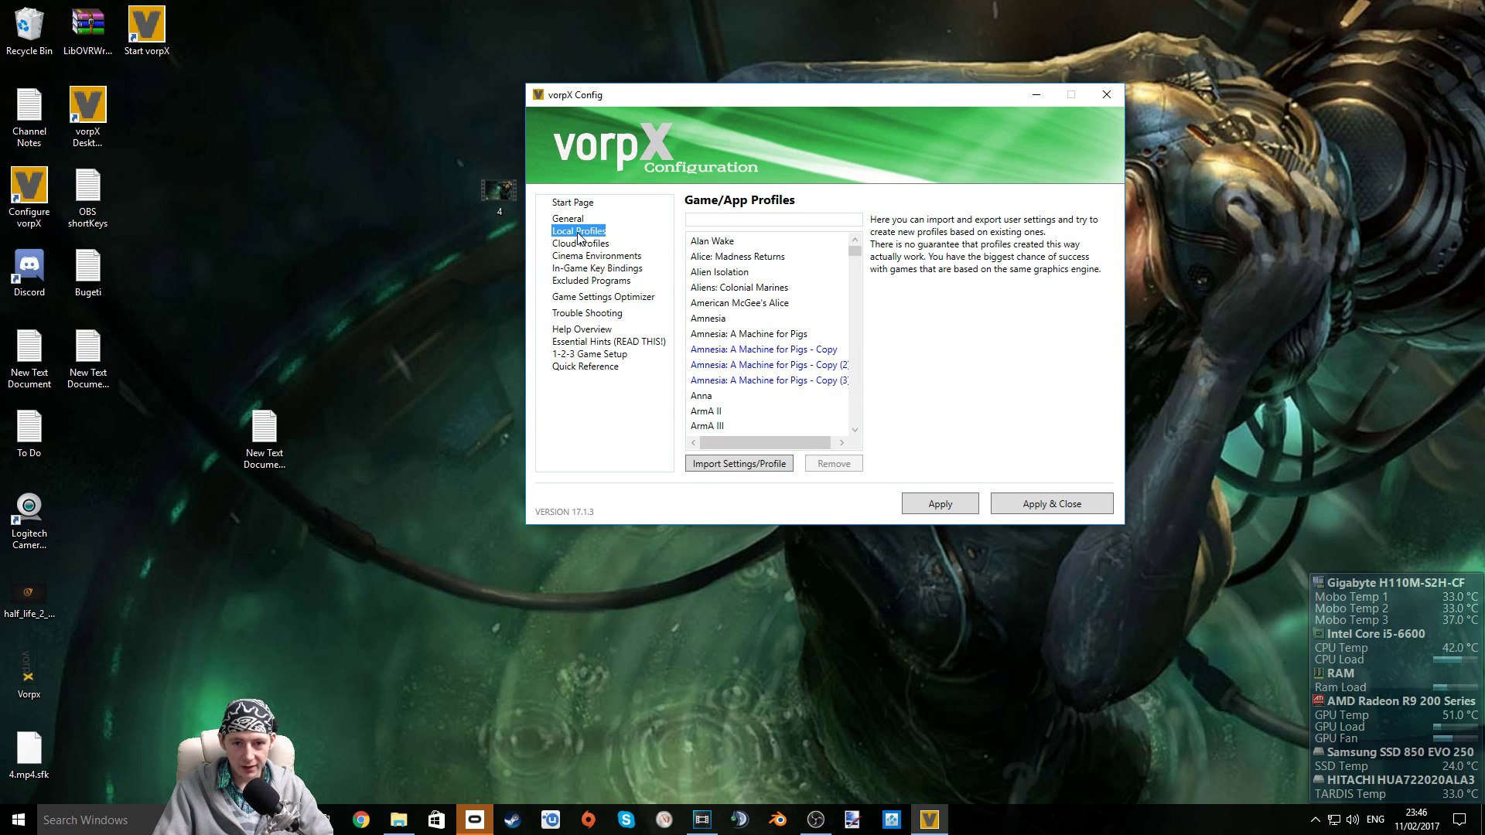
text(Half)
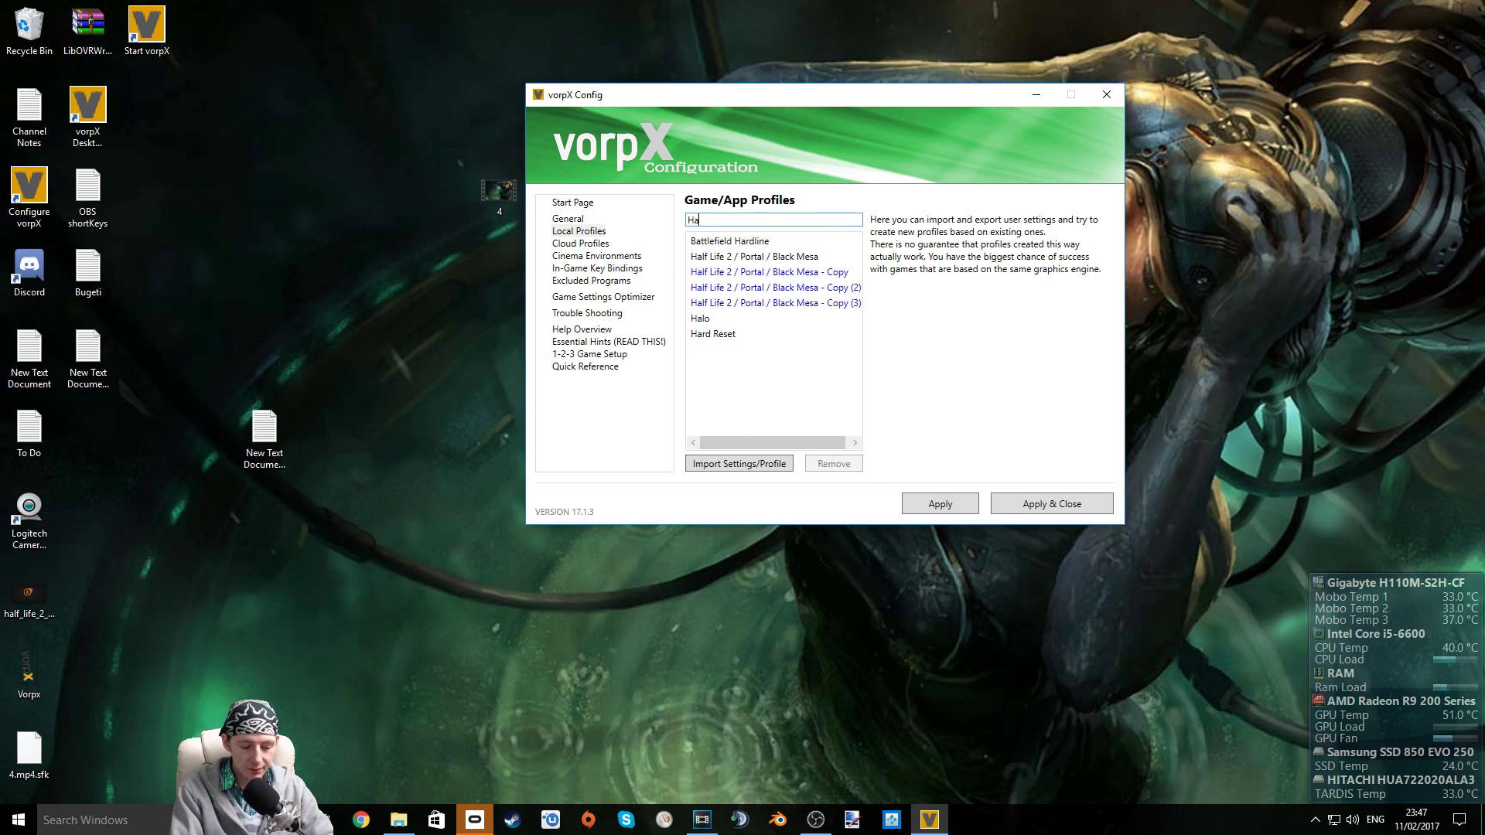
- Create a new profile from Half Life 2 / Portal / Black Mesa and show the Game Settings Optimizer
click(800, 243)
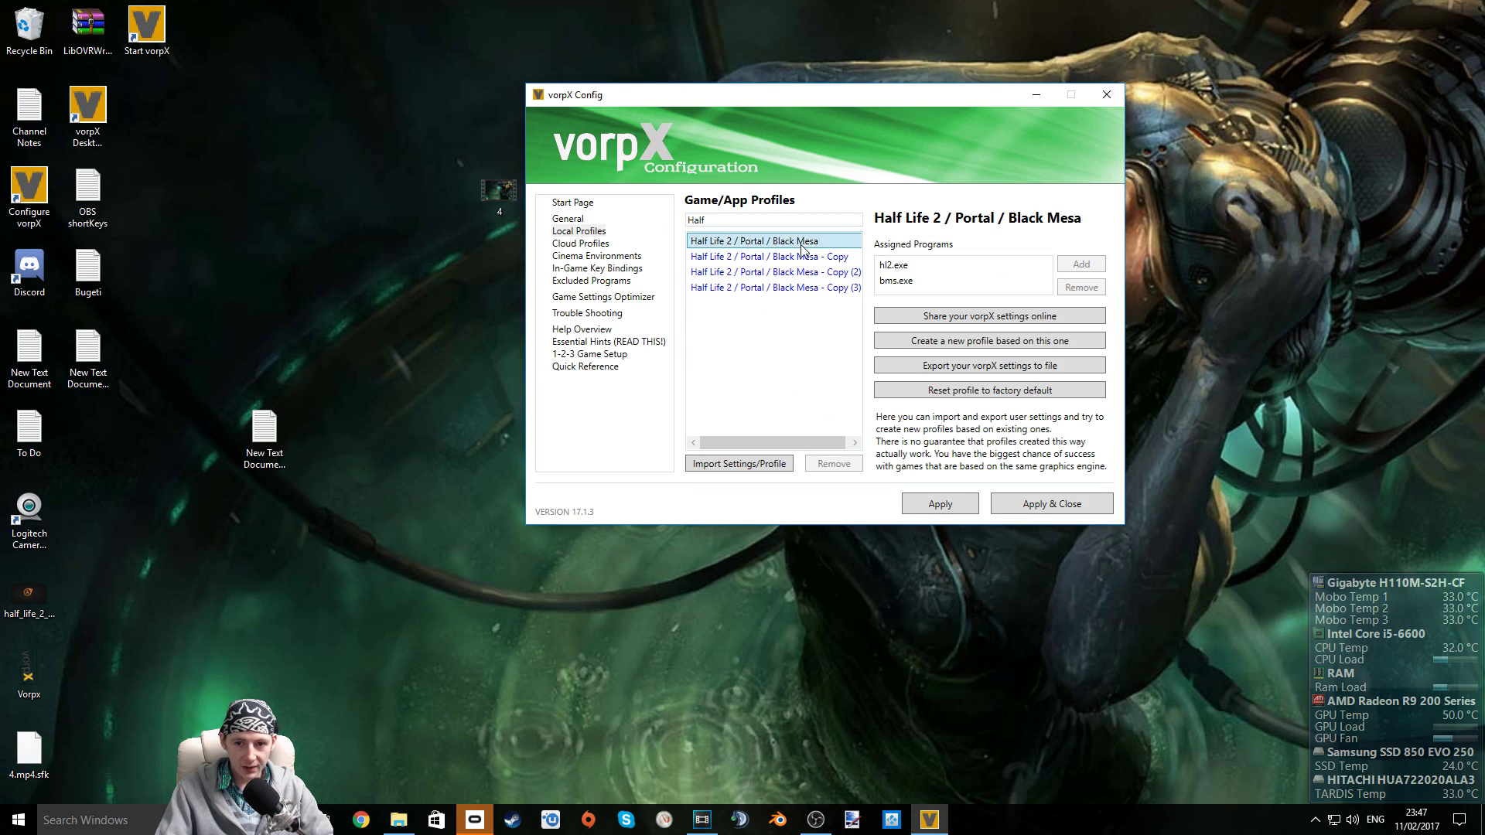
right_click(800, 245)
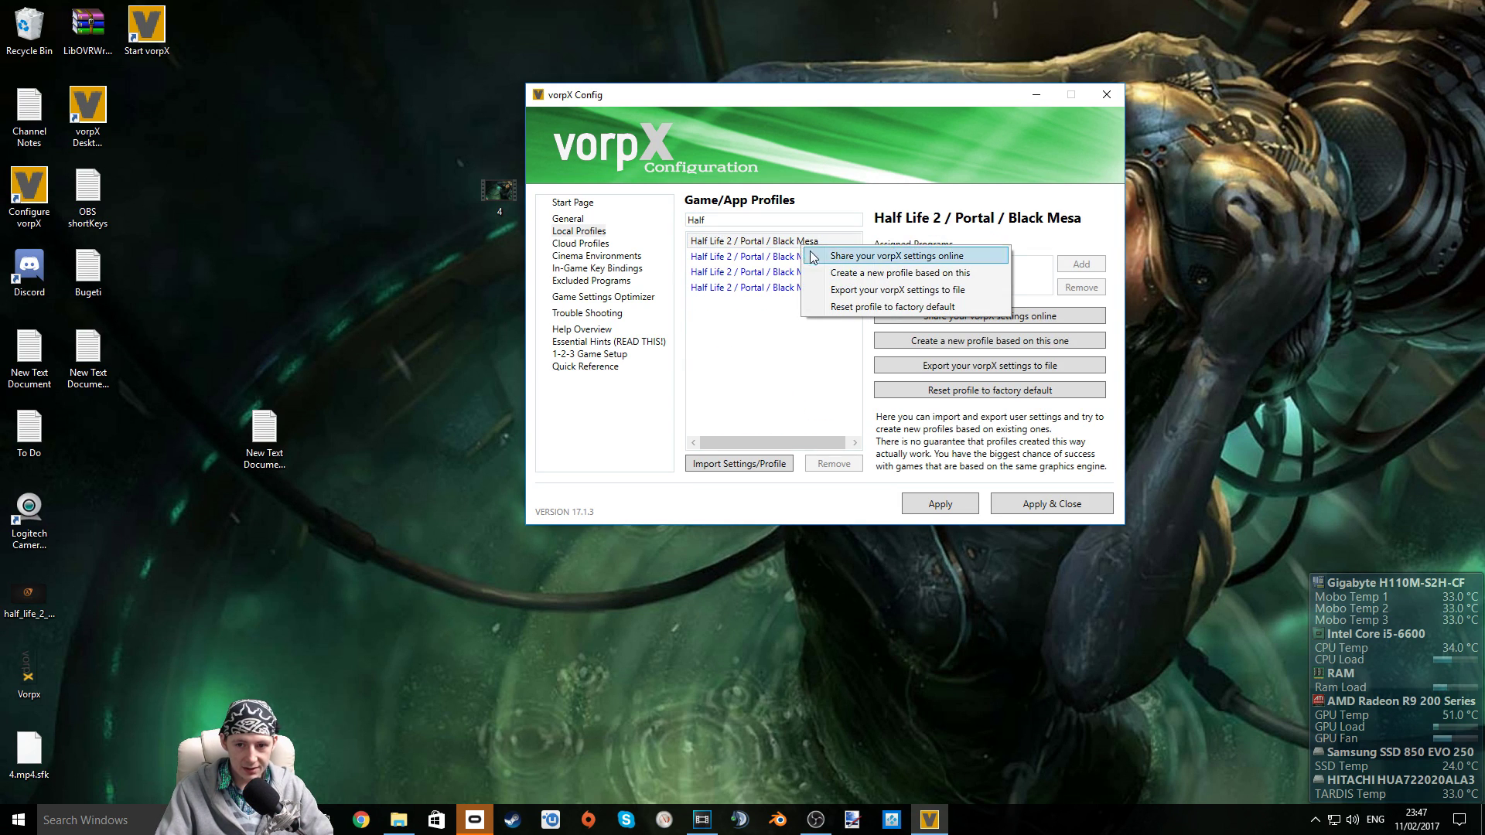
click(837, 273)
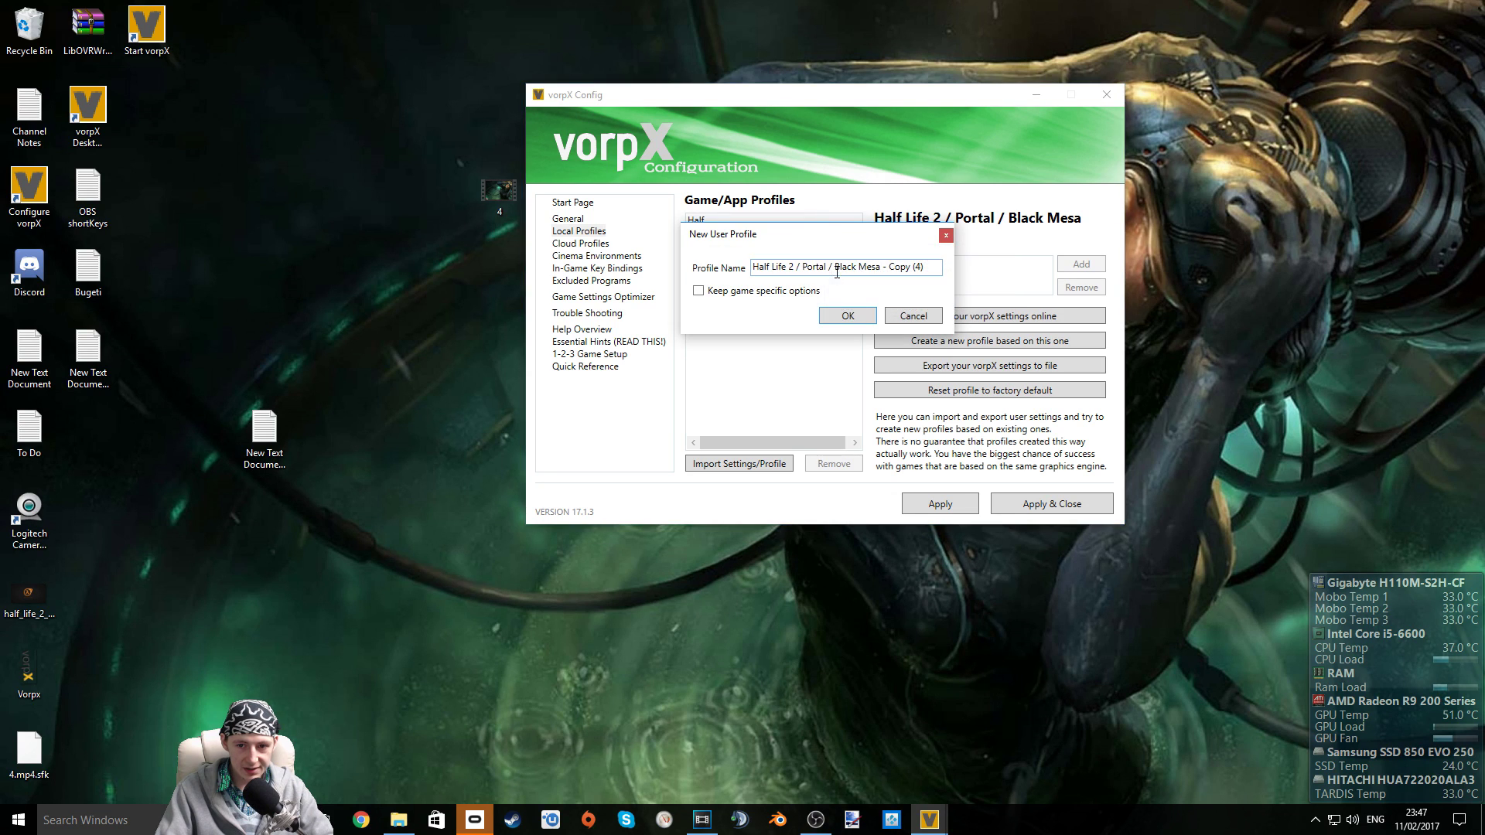
click(846, 316)
click(595, 298)
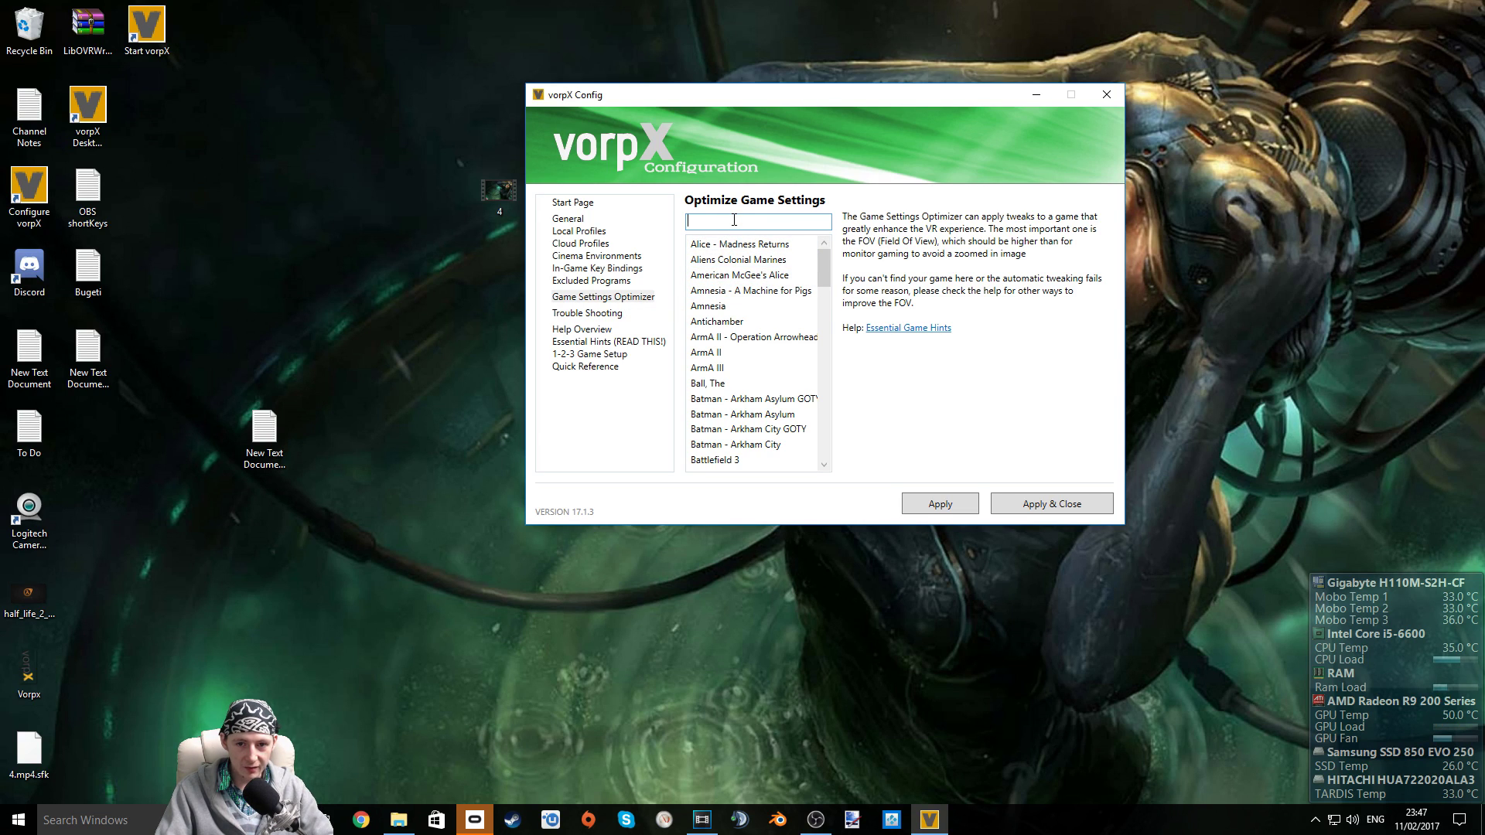
- Search the Game Settings Optimizer list for 'Half 2'
text(Hal)
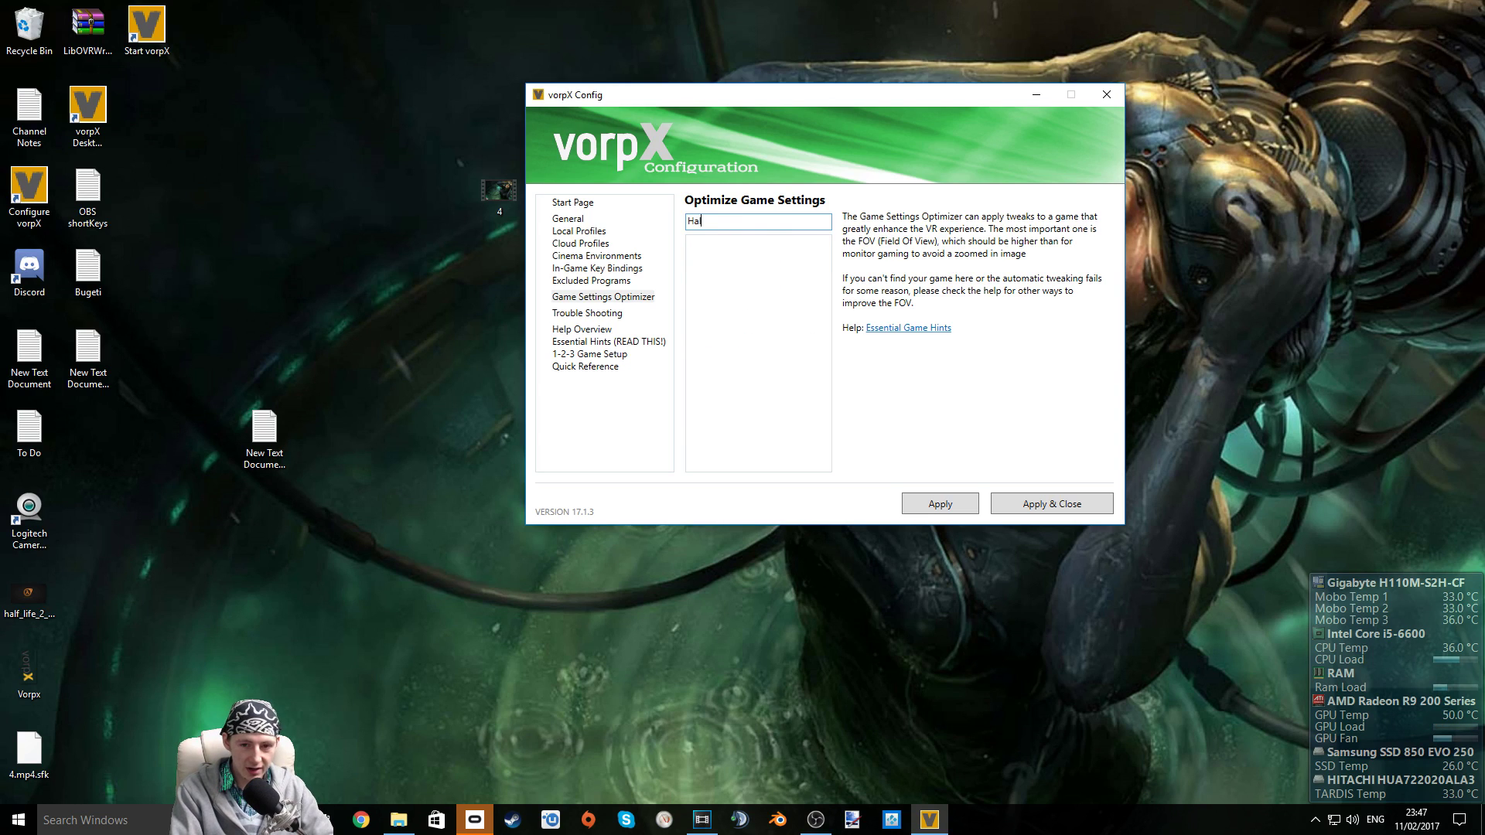
text(f 2)
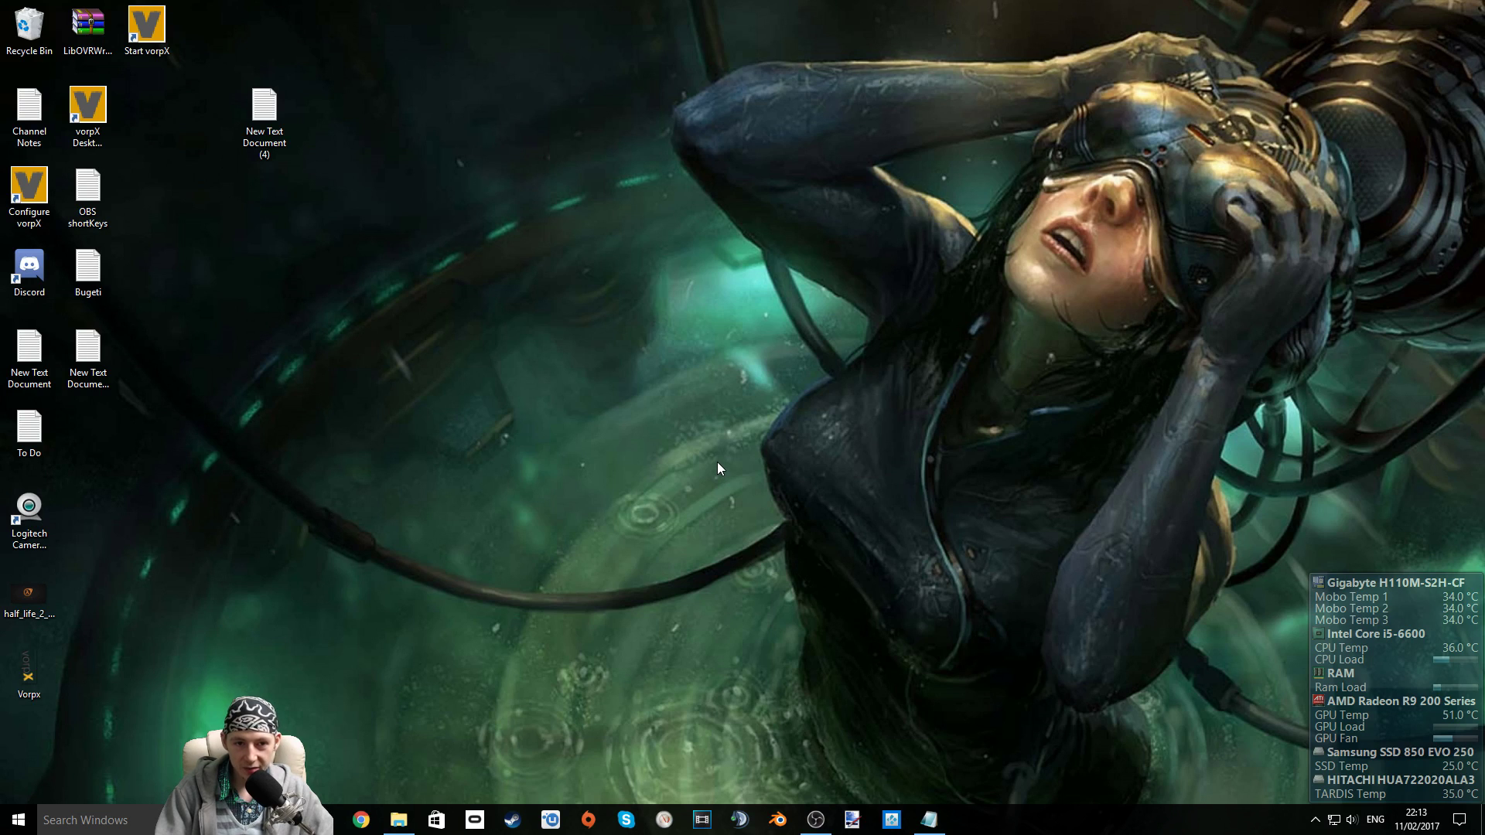
- Create a new desktop text document and type 'default_fov 120' into it in Notepad
right_click(660, 306)
mouse_move(765, 453)
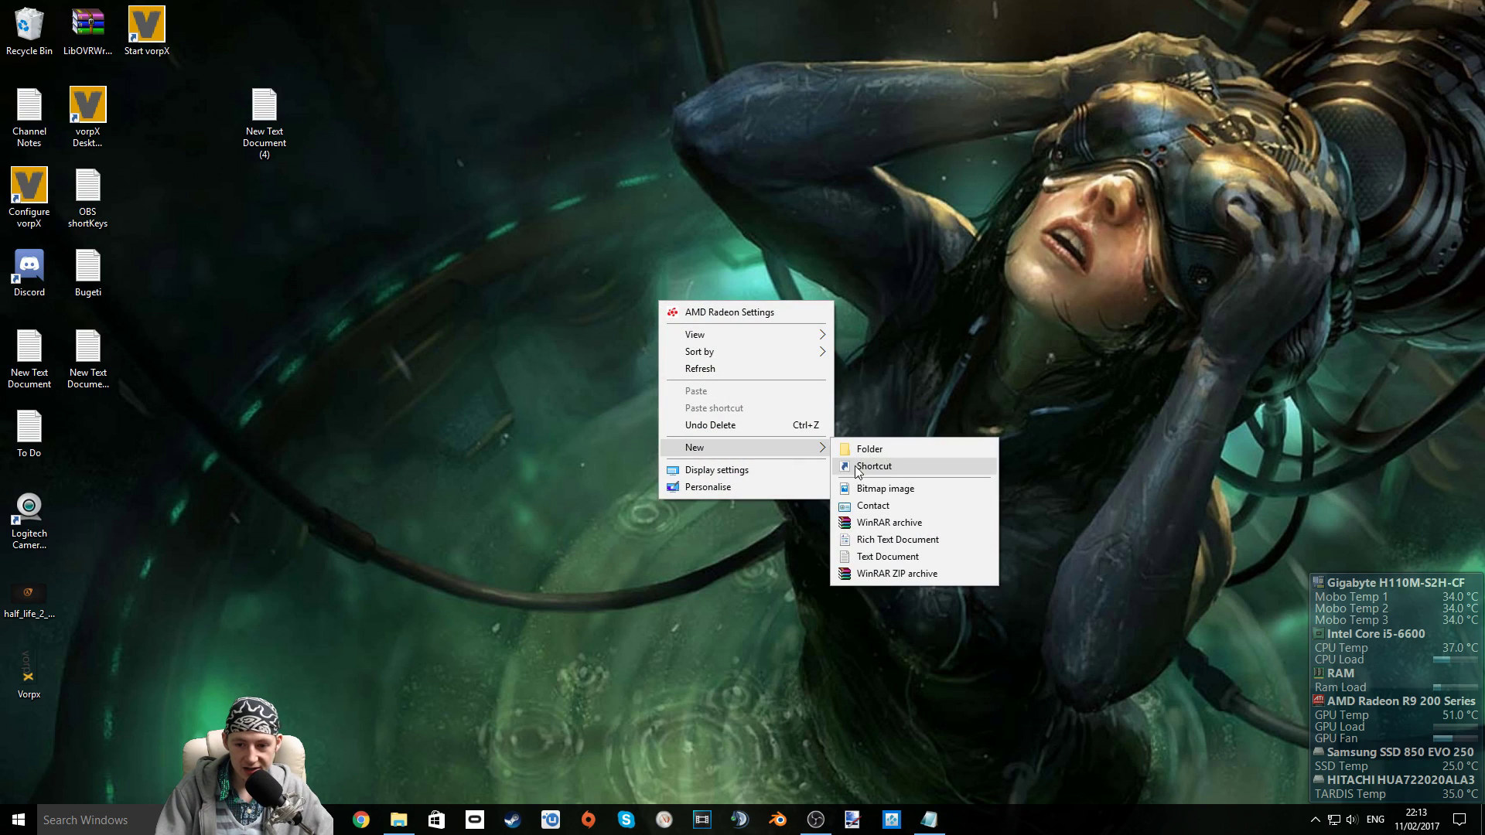
click(898, 560)
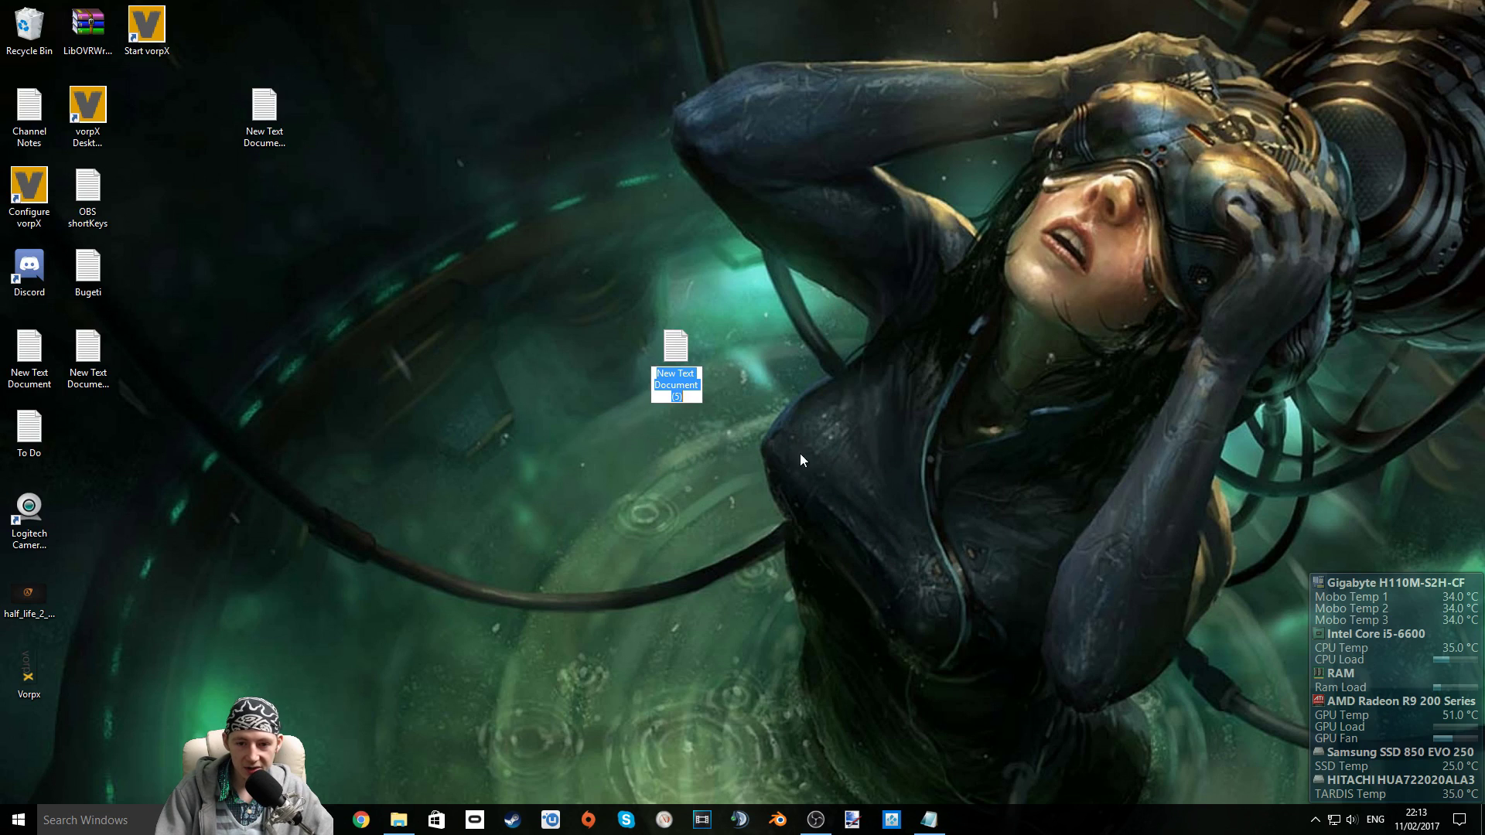
click(681, 352)
double_click(677, 355)
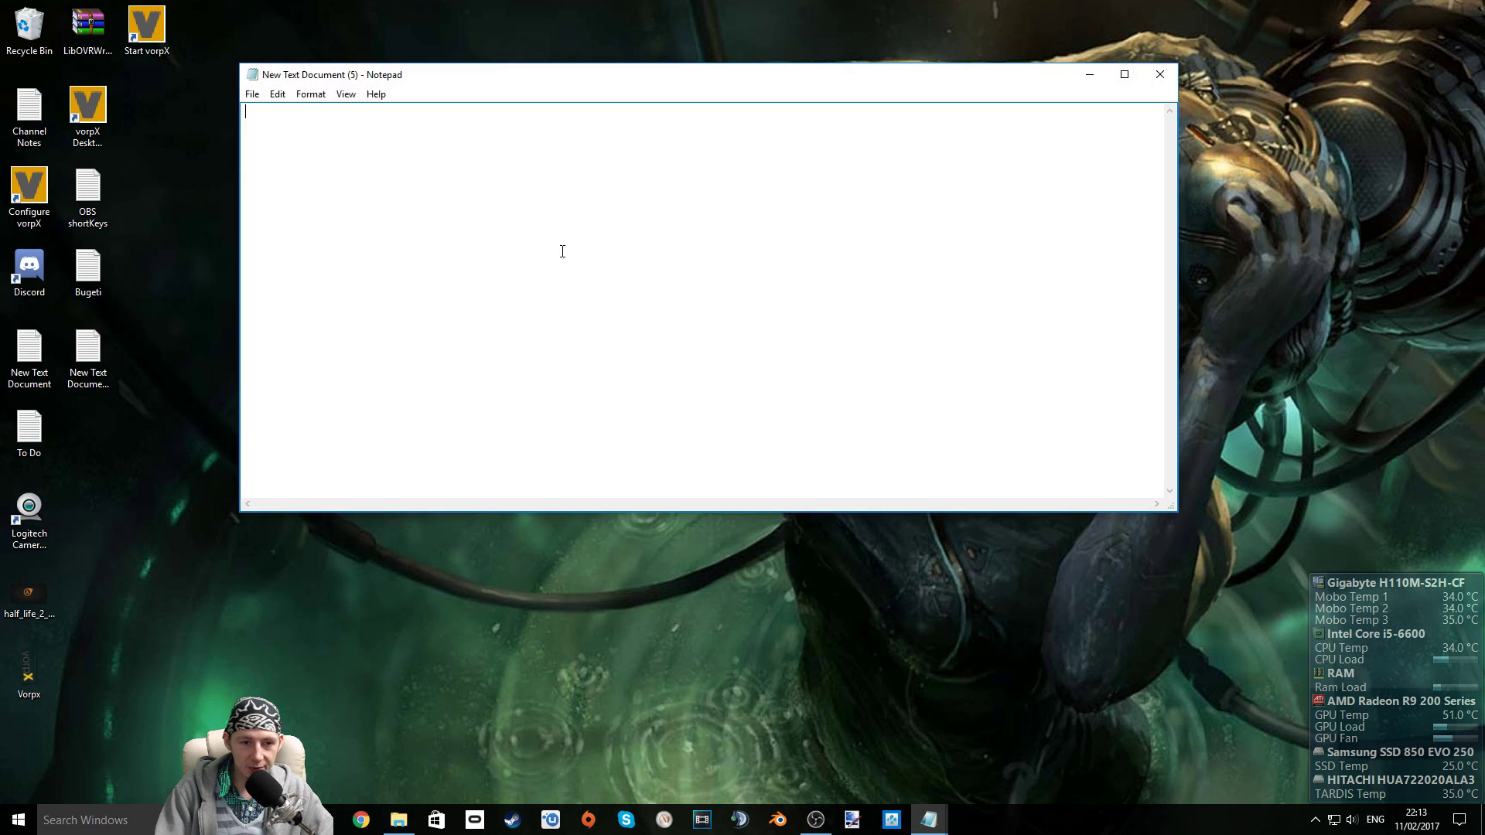
text(default)
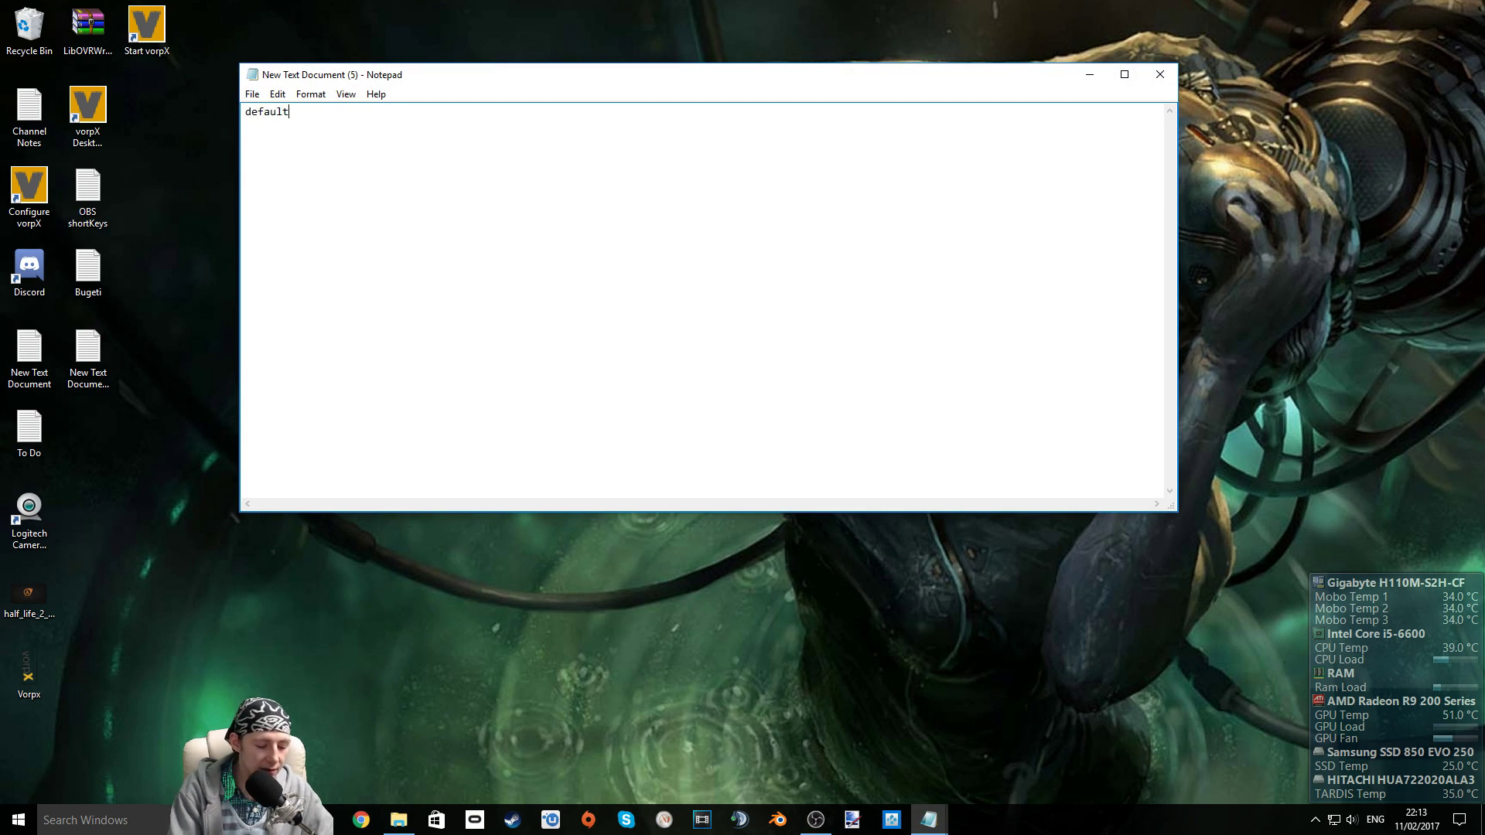
text(_fov )
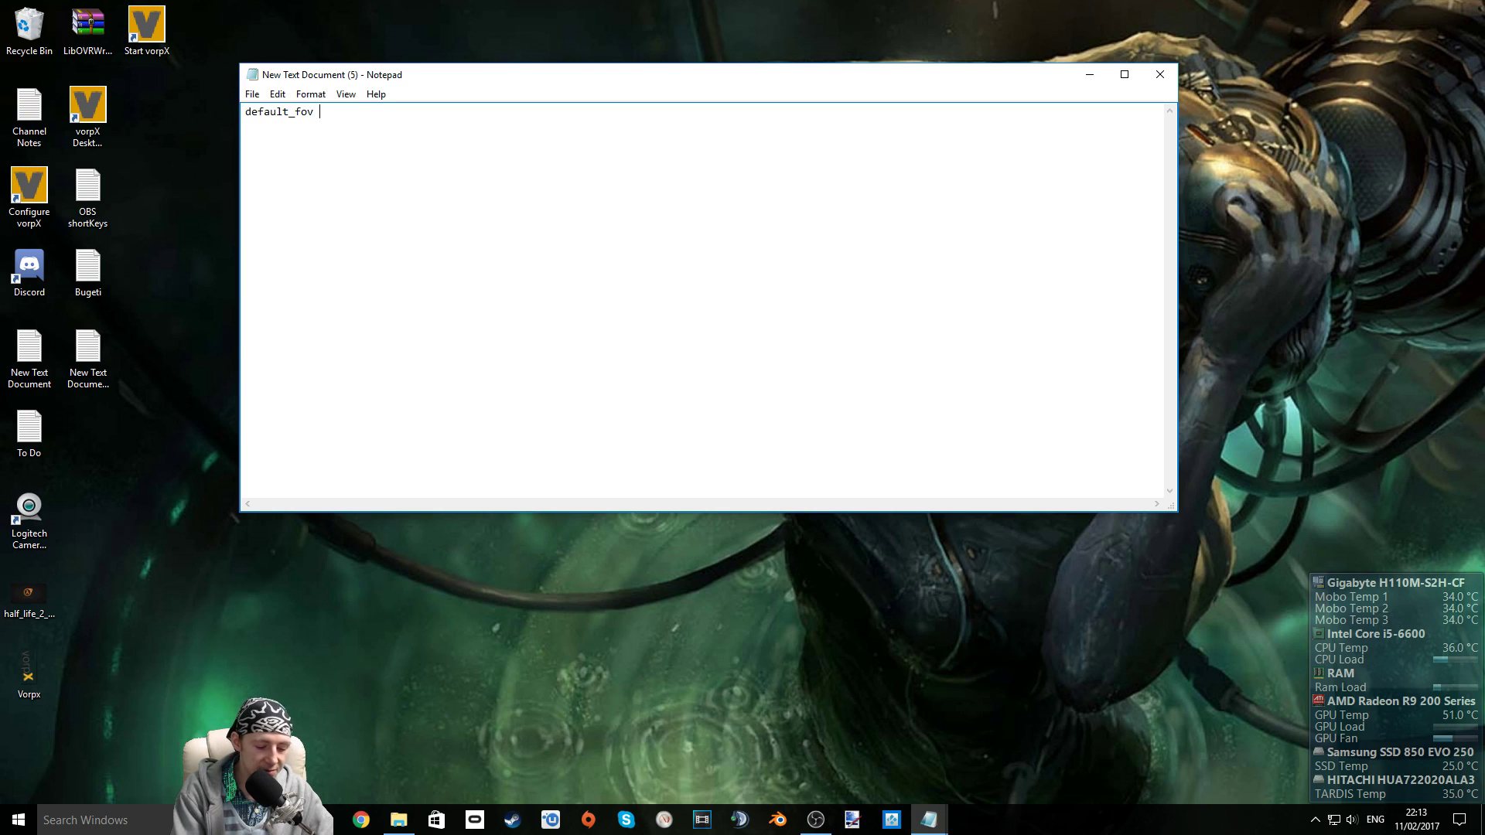
text(120)
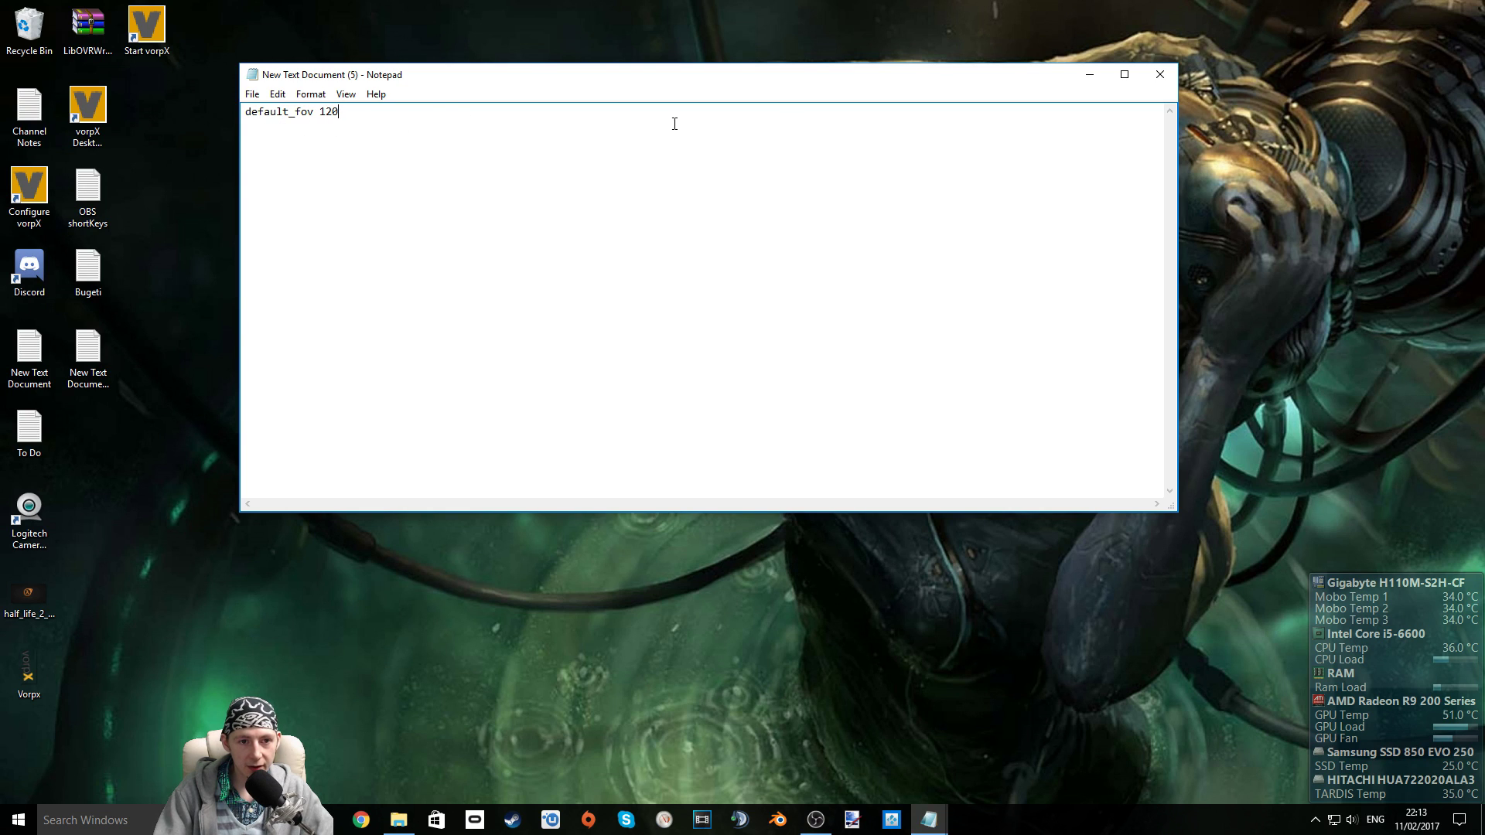
- Save the text to the Desktop as autoexec.cfg with the file type set to All Files
click(252, 94)
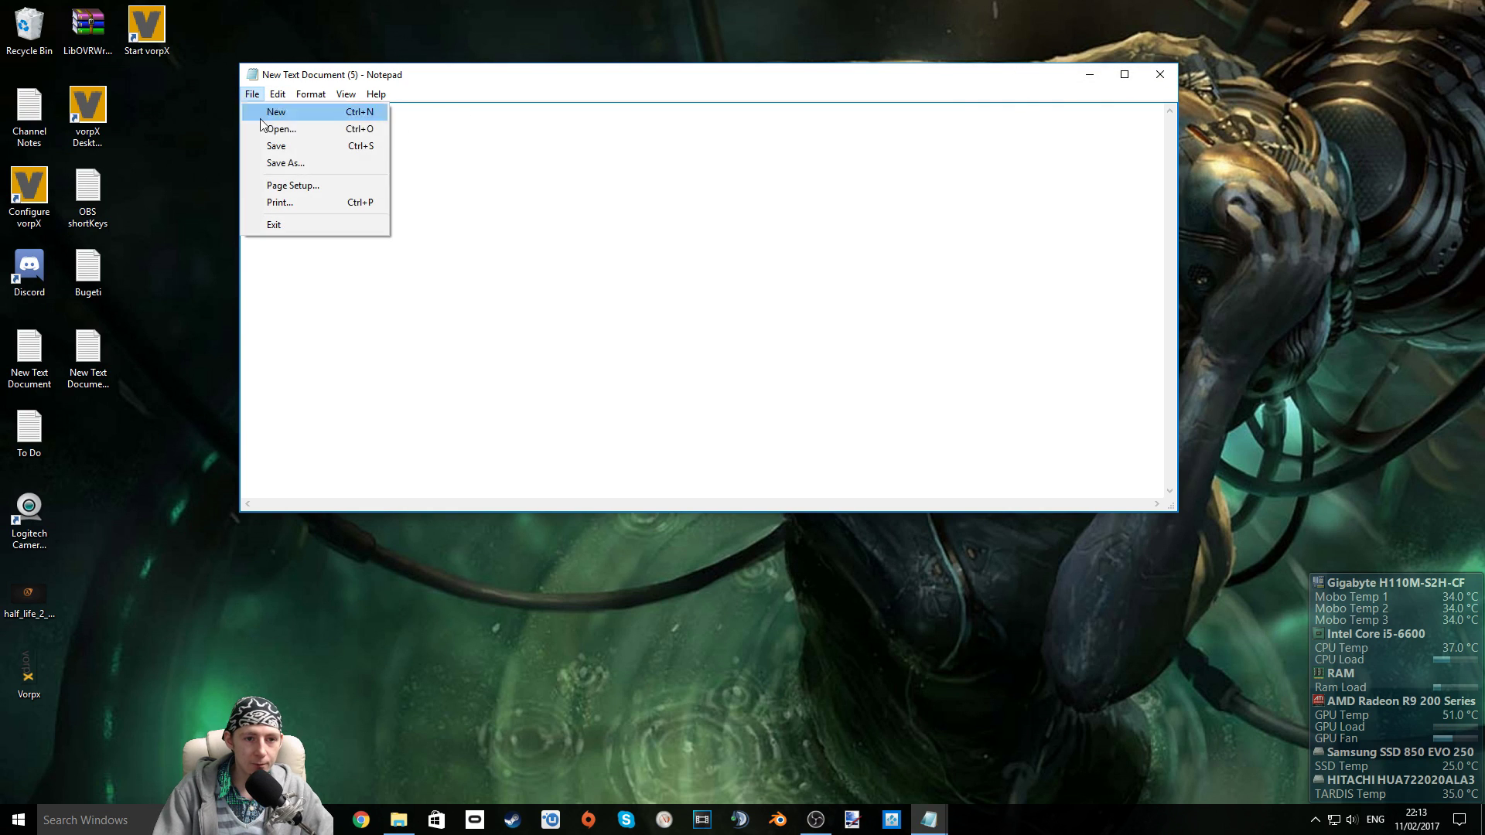
click(303, 162)
text(a)
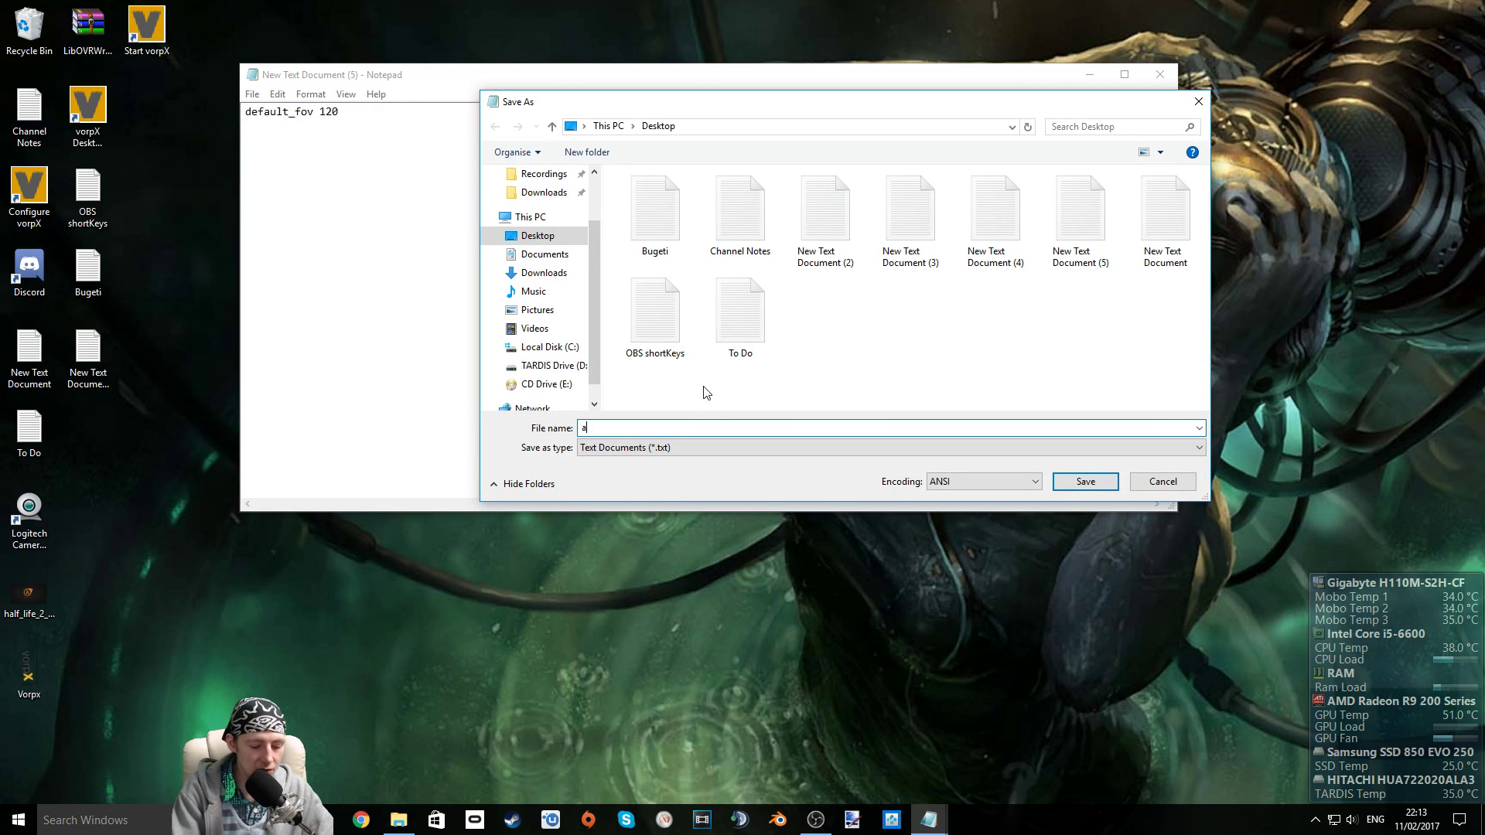
text(utoe)
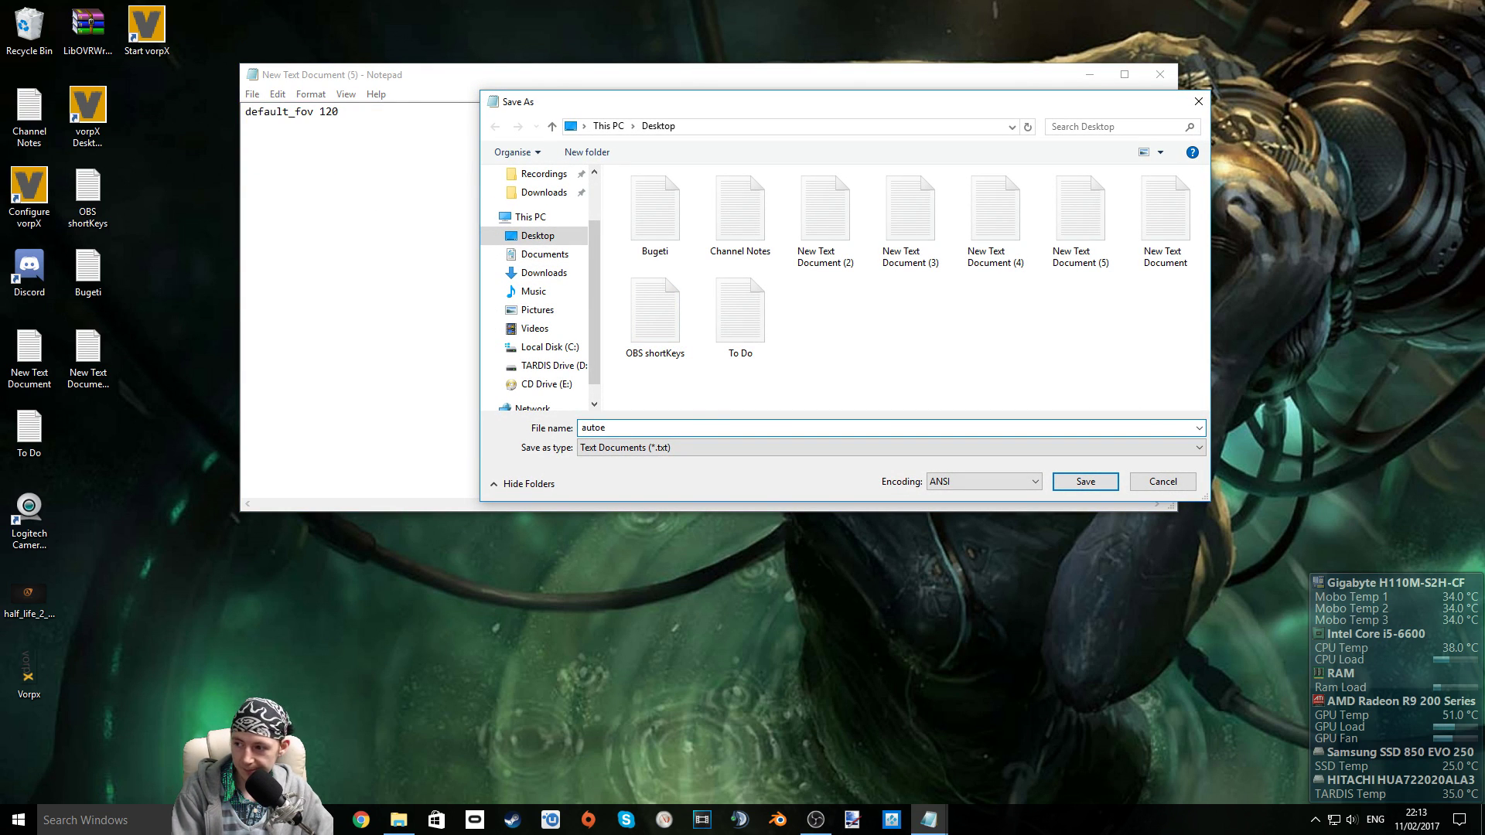
text(xec.cfg)
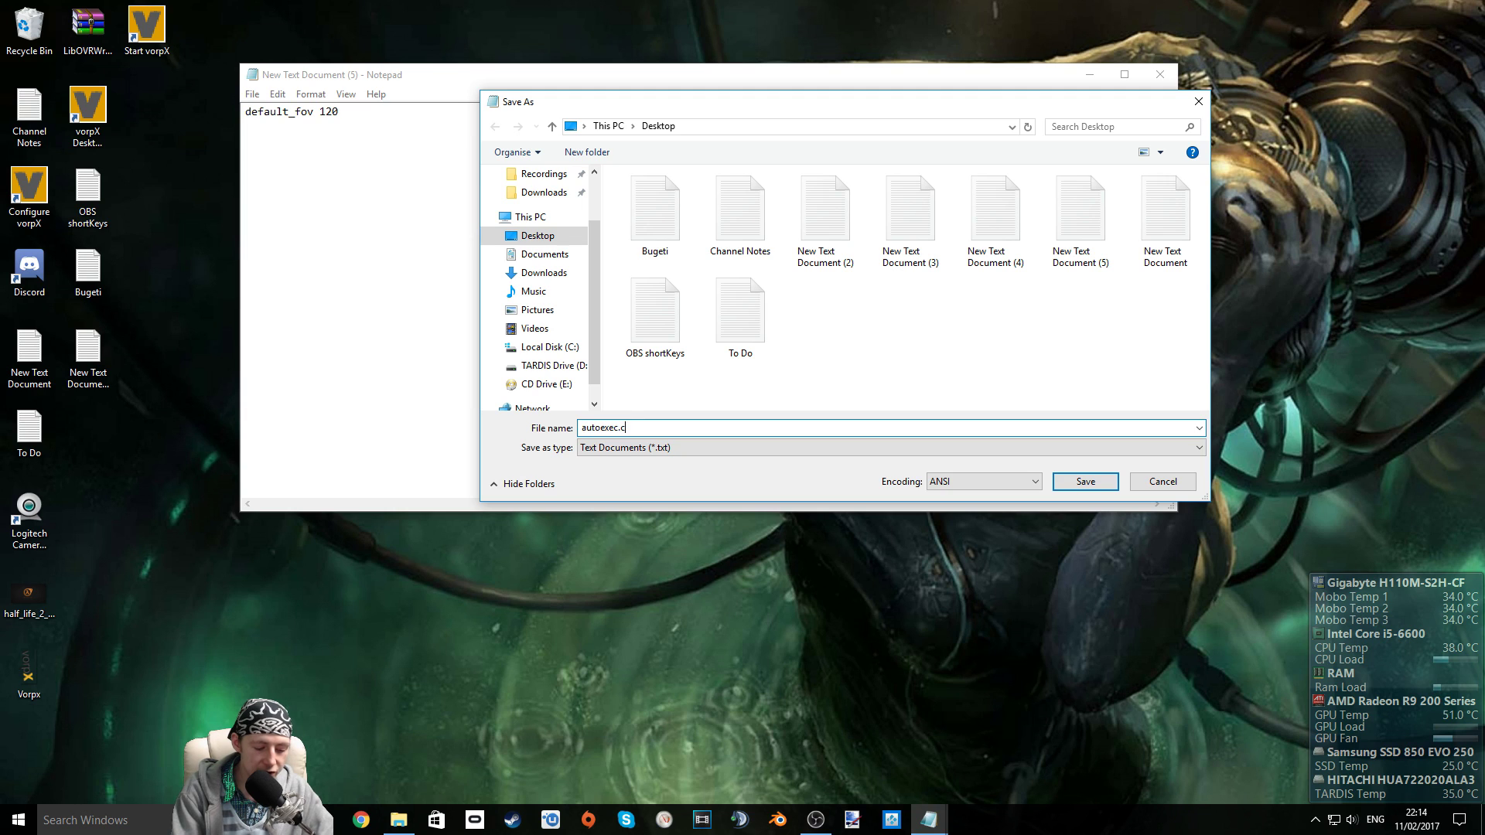
click(788, 447)
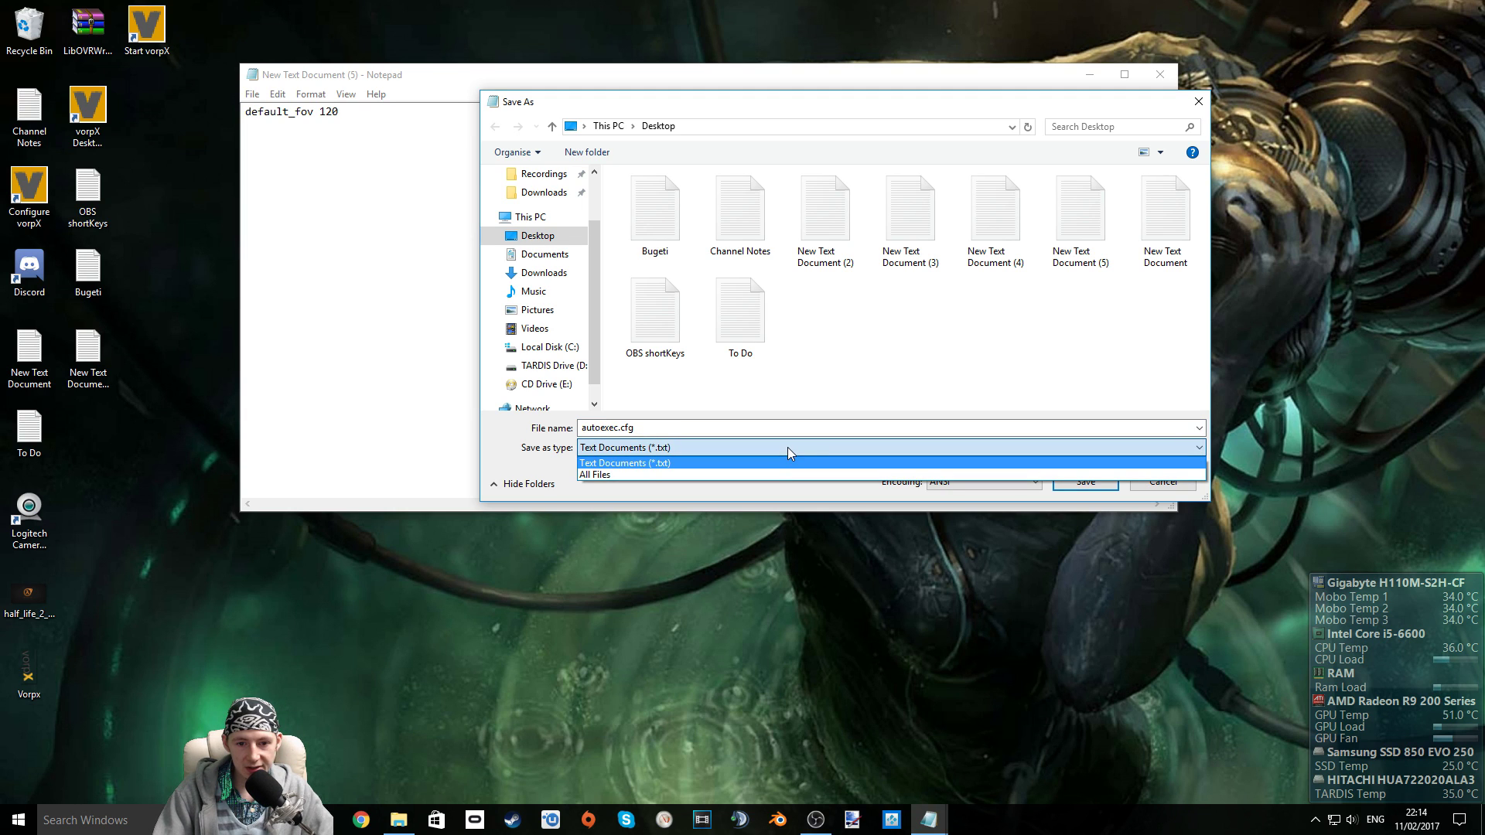
click(748, 475)
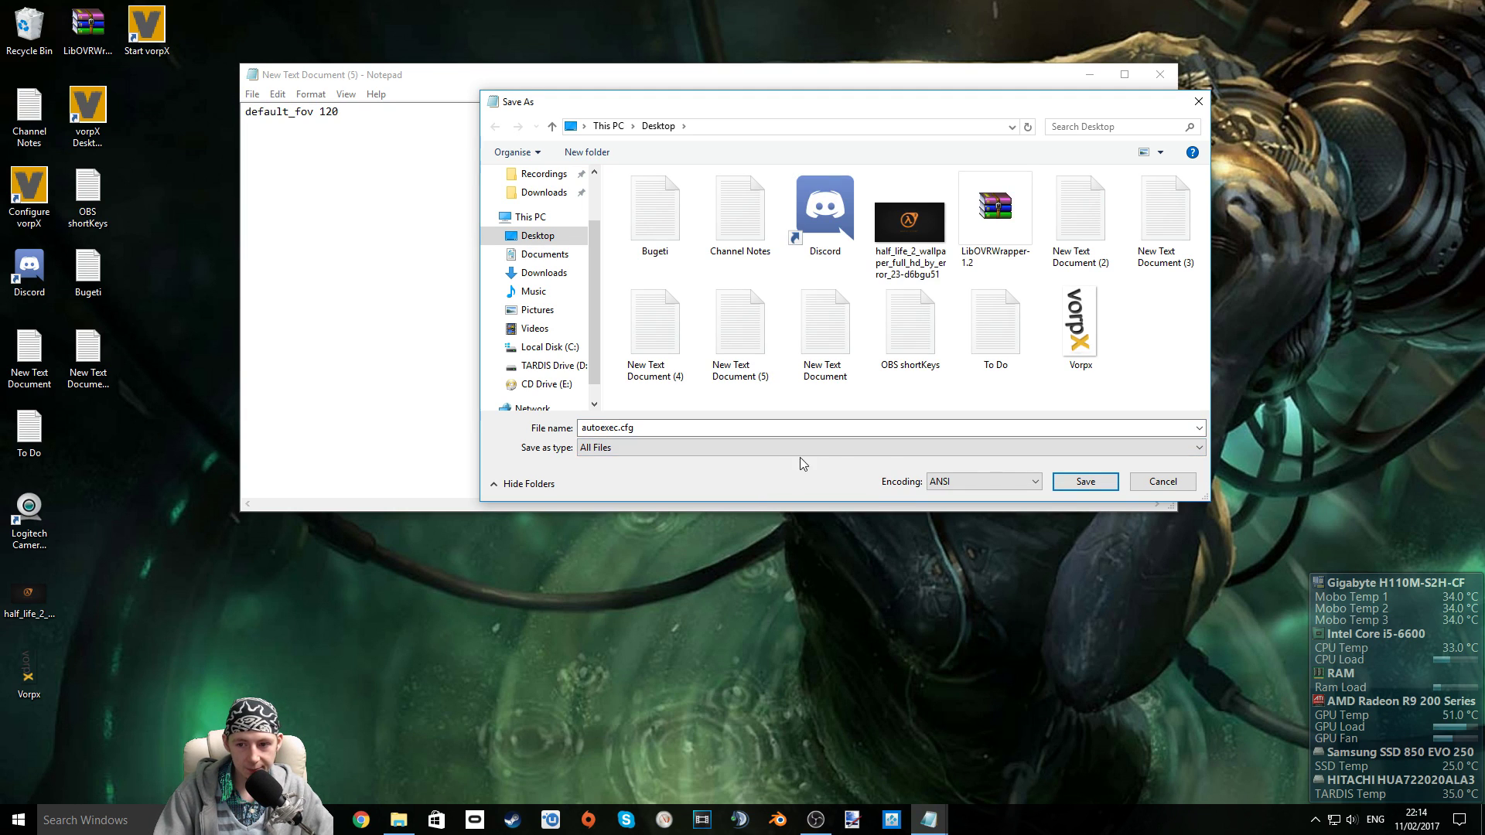
click(1080, 481)
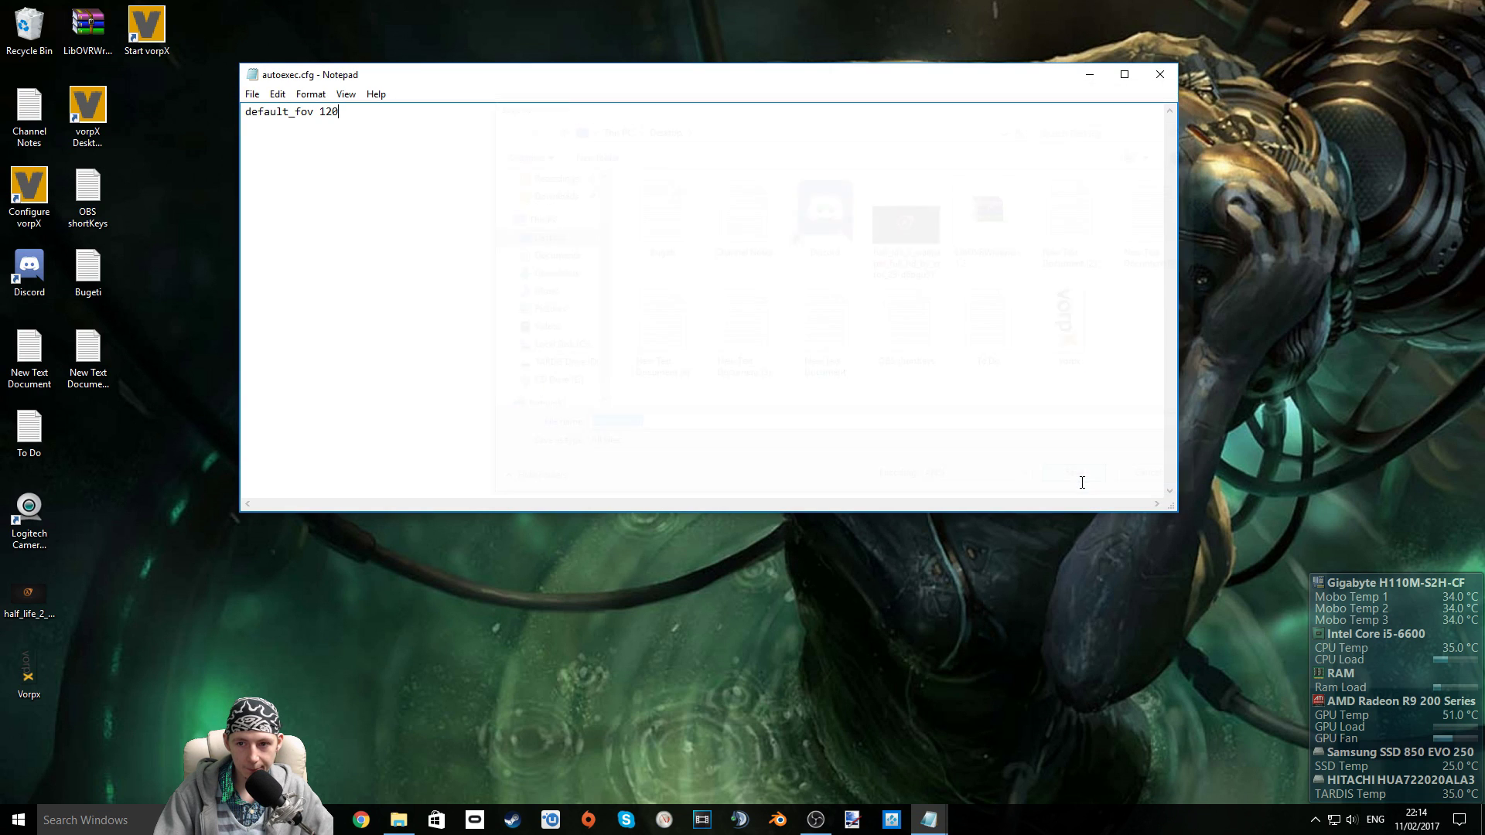
- Close Notepad and cut autoexec.cfg from the desktop
click(1161, 76)
drag(28, 749, 792, 418)
right_click(783, 344)
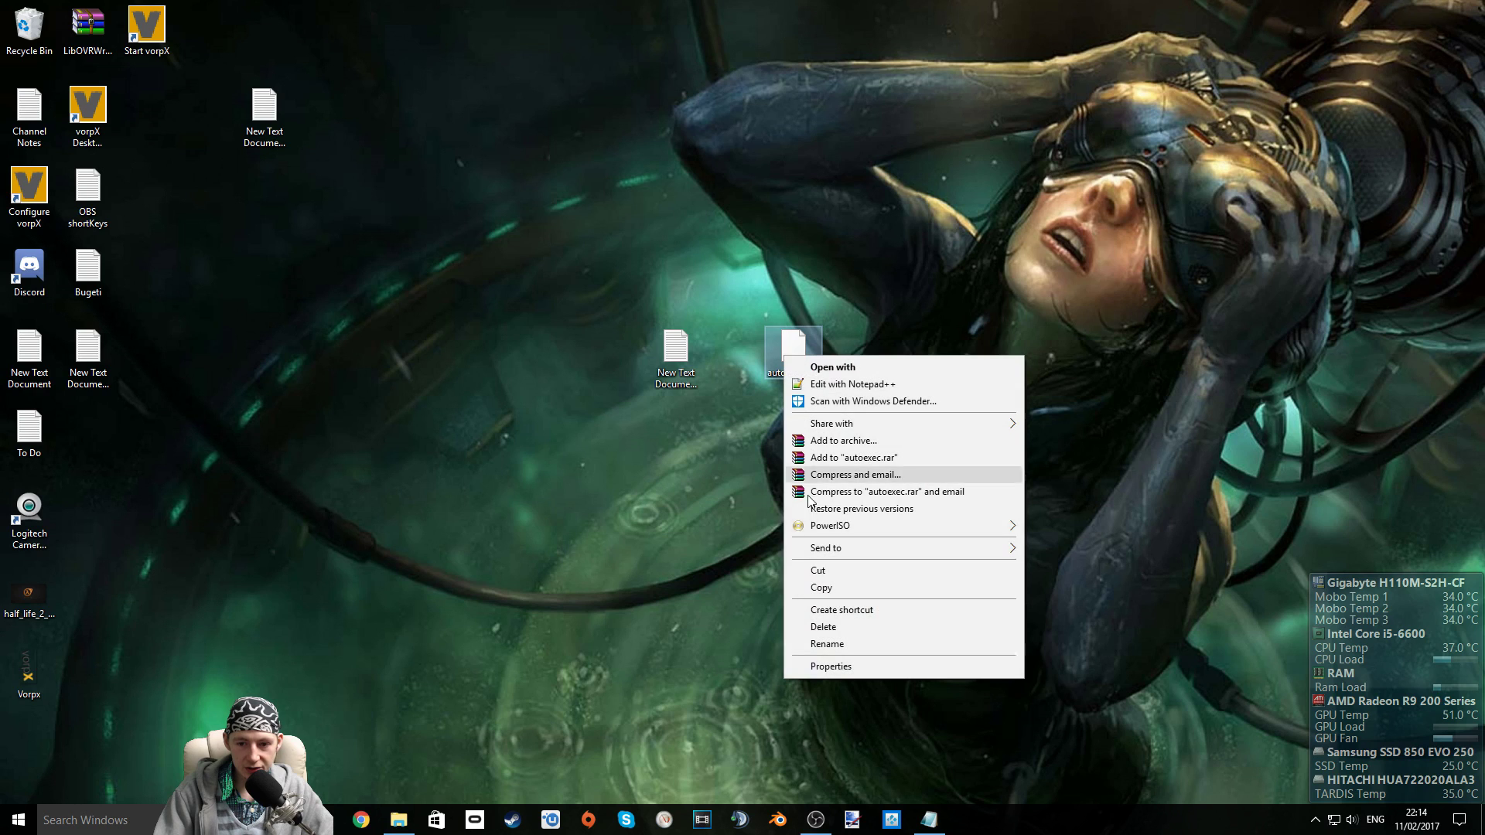
click(874, 570)
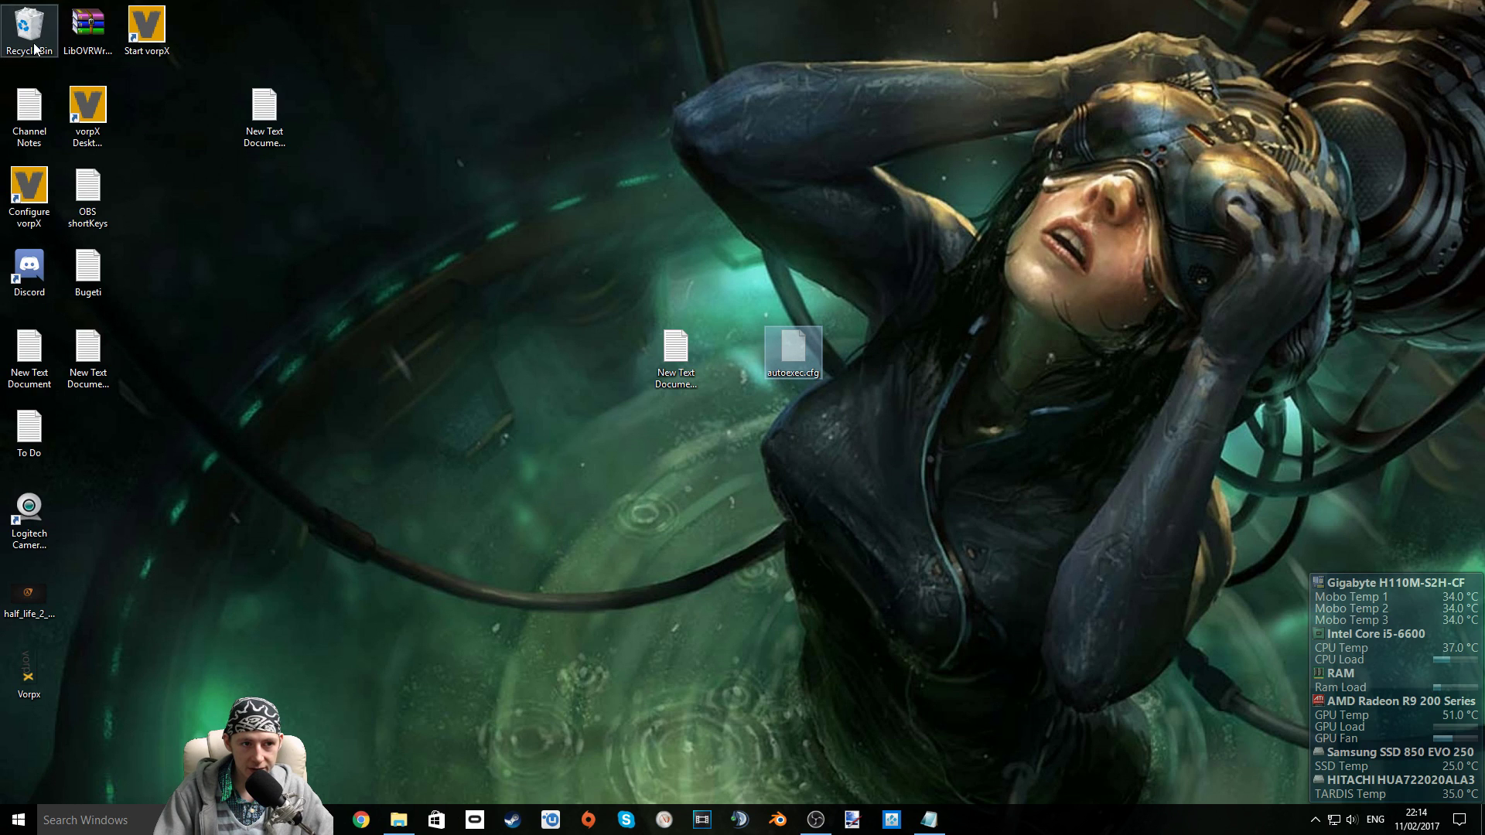
click(609, 731)
- Browse in a maximized Explorer window to D:\SteamLibrary\steamapps\common\Half-Life 2\hl2\cfg
double_click(29, 27)
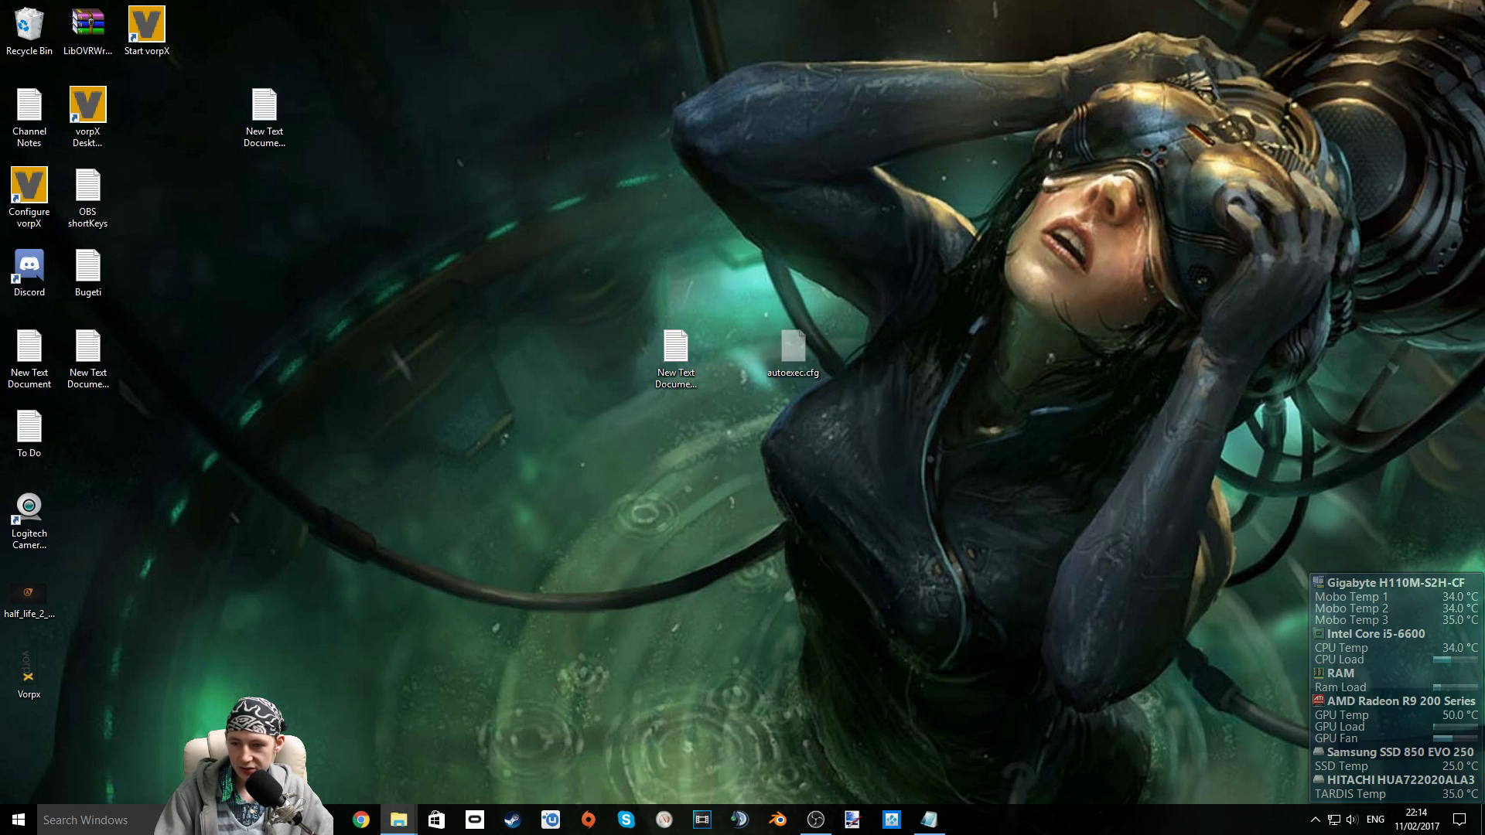
drag(868, 167, 716, 116)
click(820, 118)
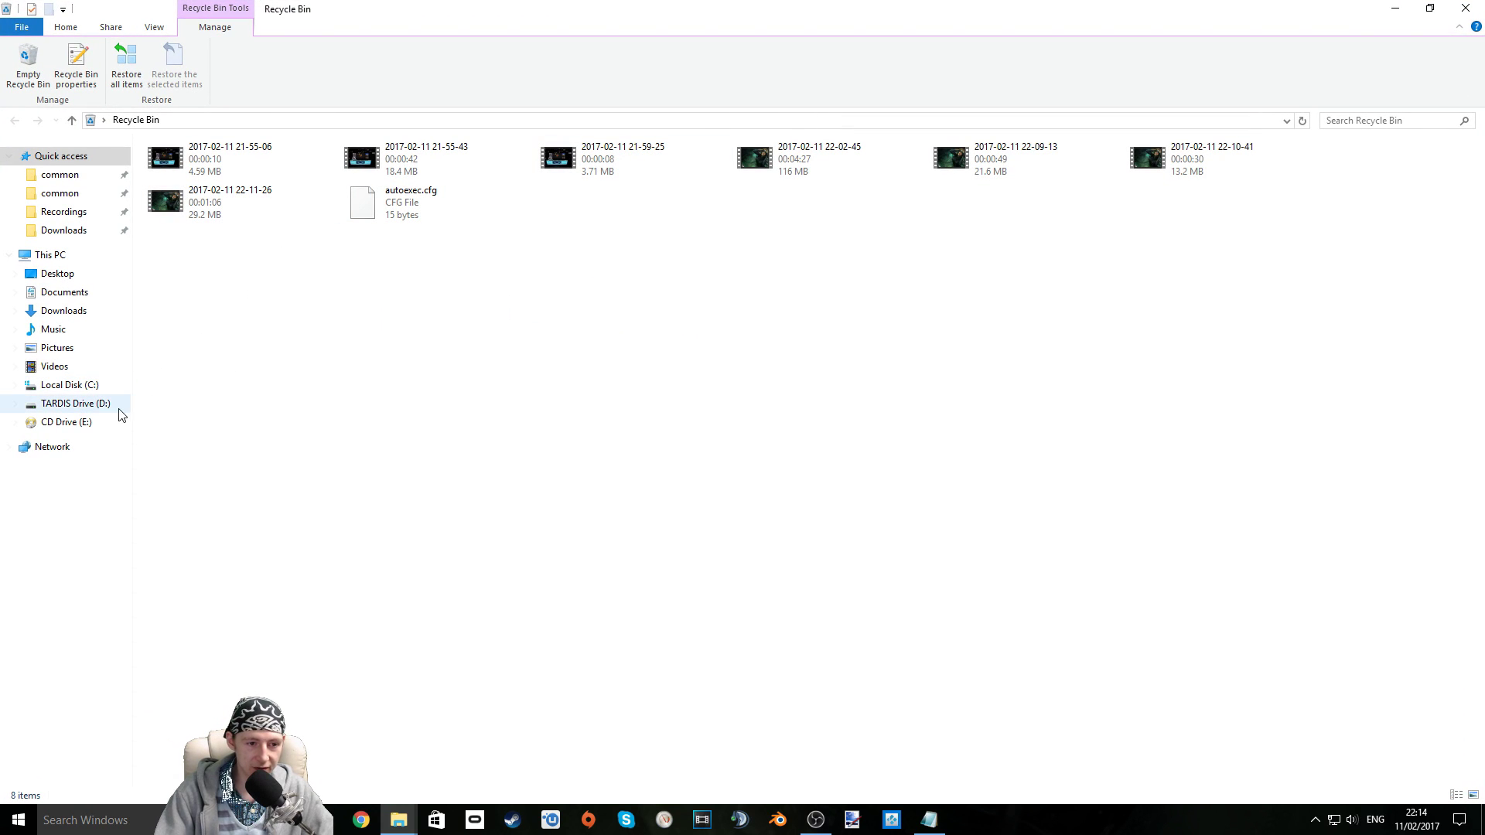
click(82, 405)
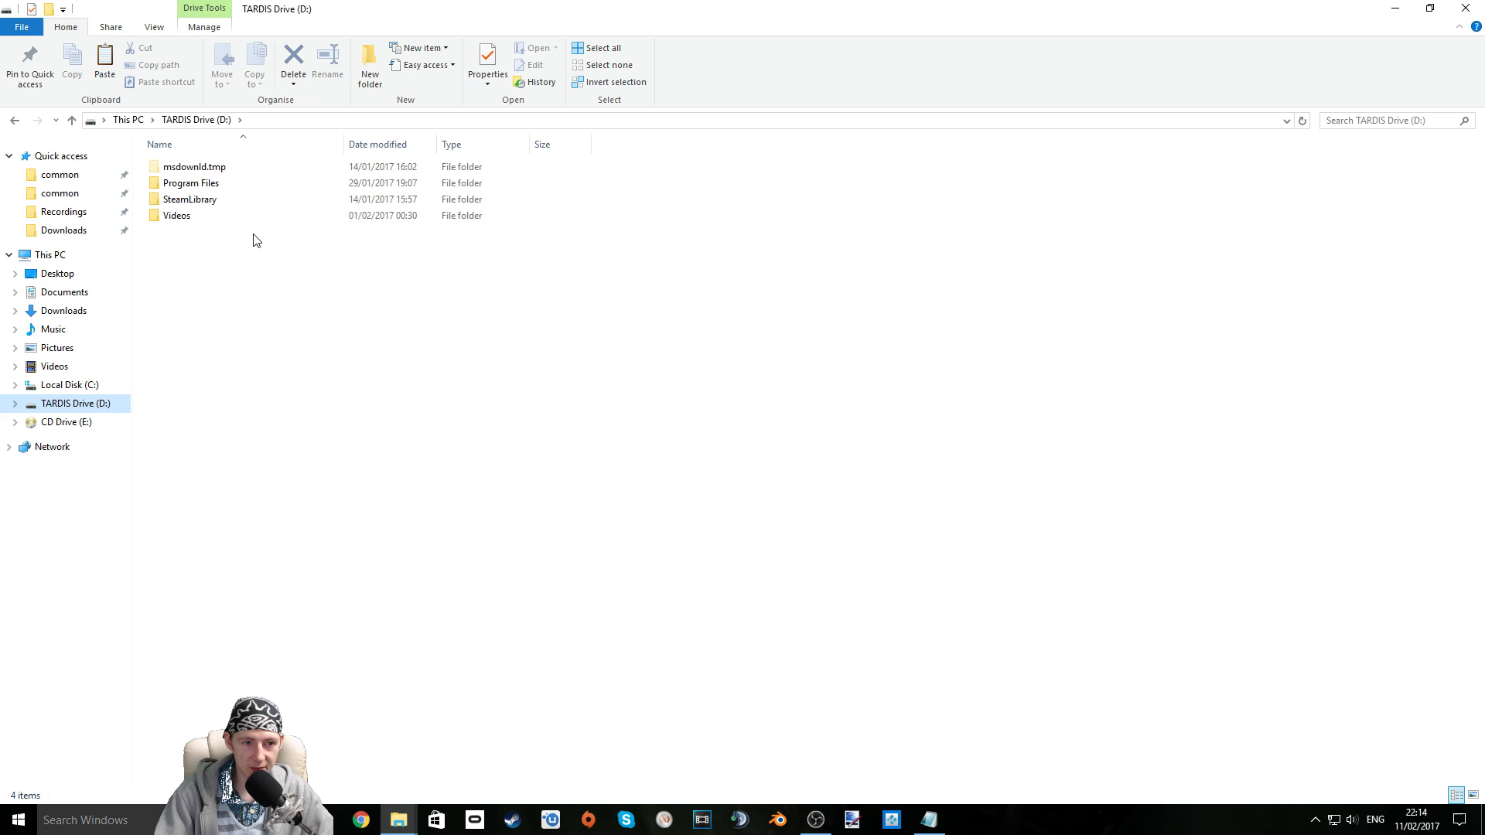
double_click(224, 201)
double_click(230, 168)
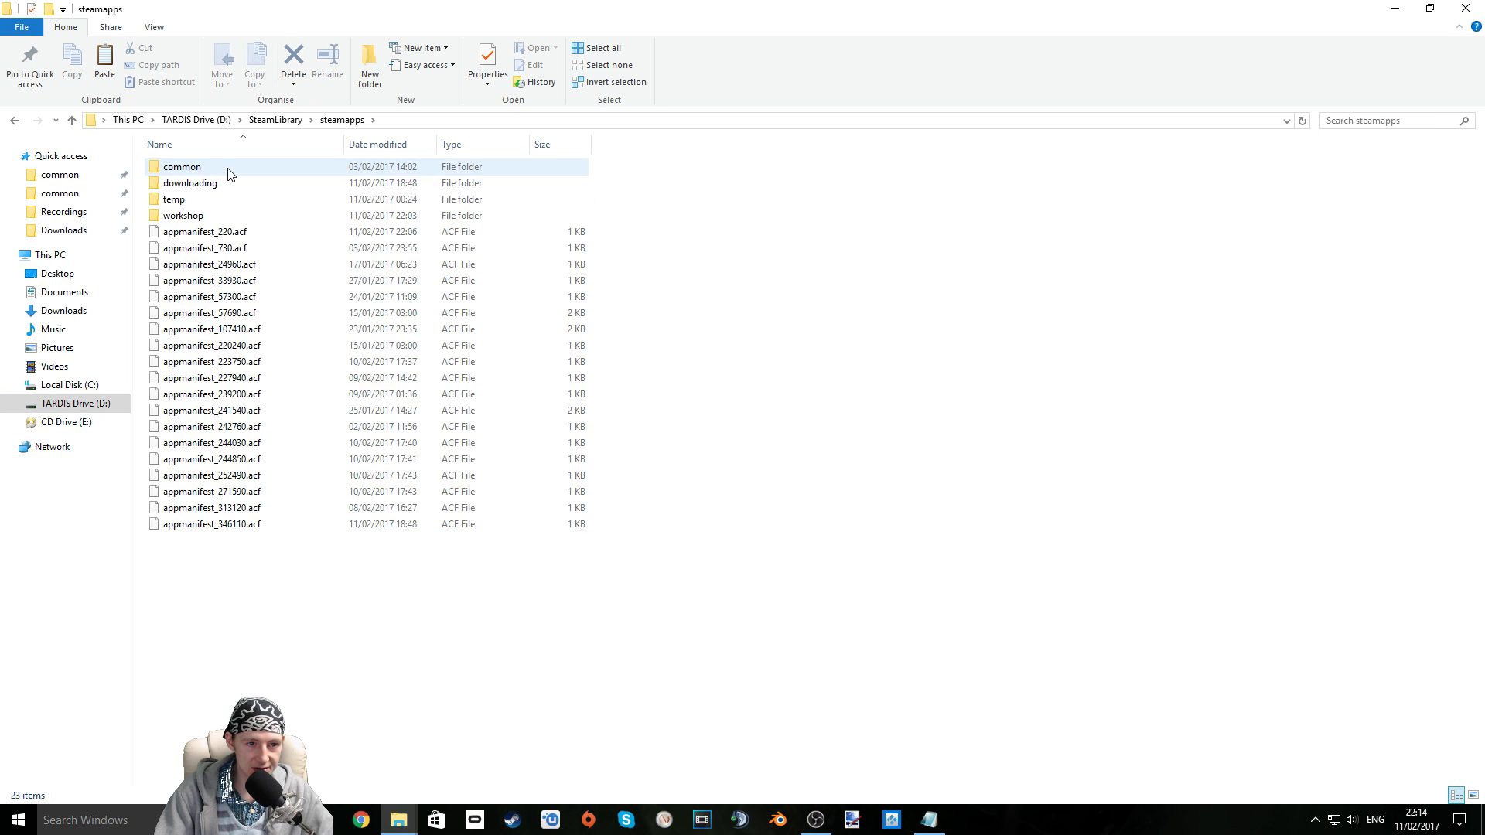
double_click(229, 168)
double_click(214, 345)
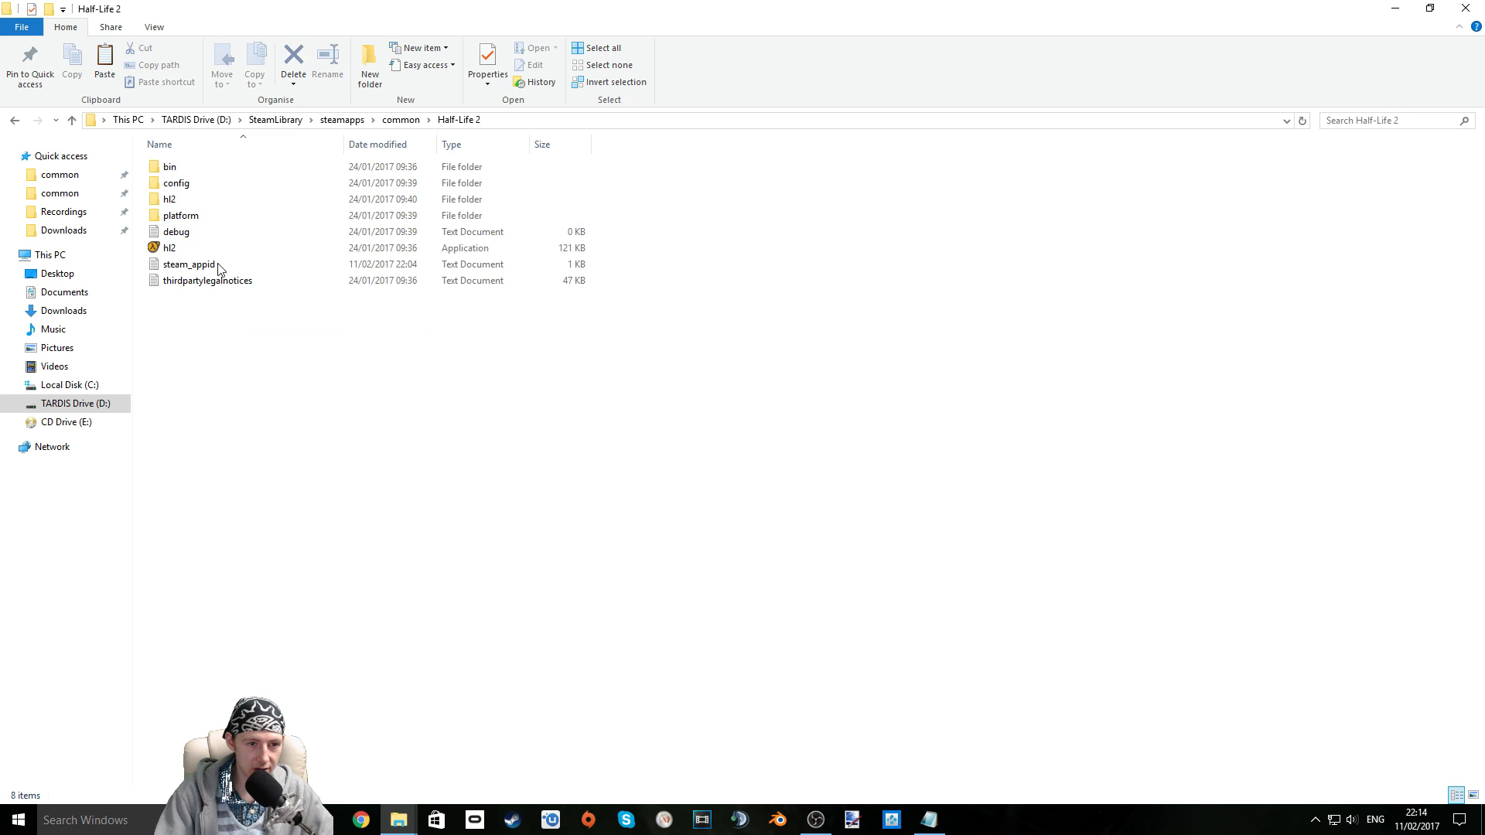
double_click(200, 203)
double_click(205, 185)
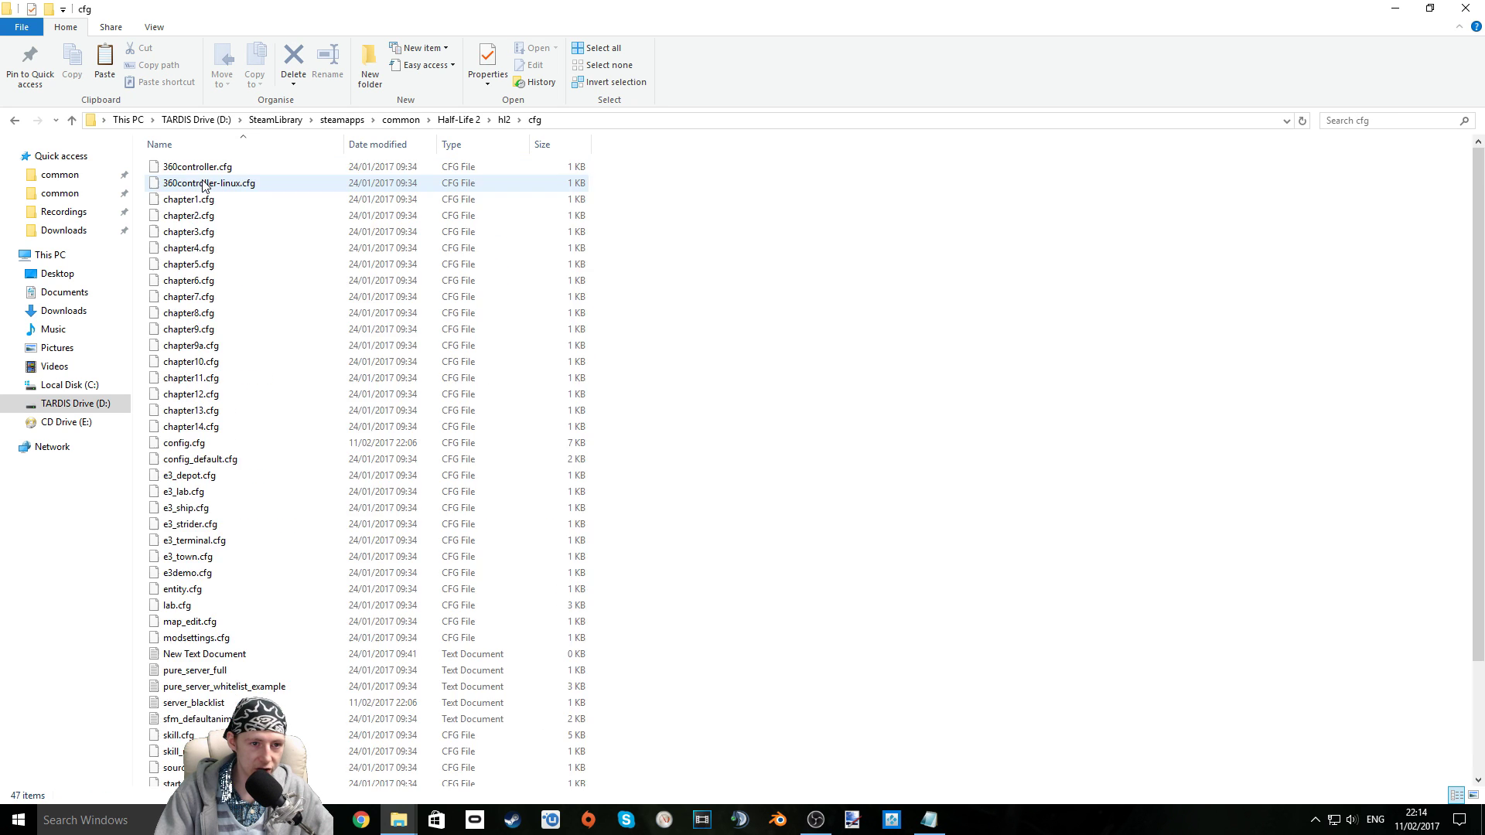
- Paste autoexec.cfg into the cfg folder, confirm it's listed, and close Explorer
right_click(722, 245)
click(759, 371)
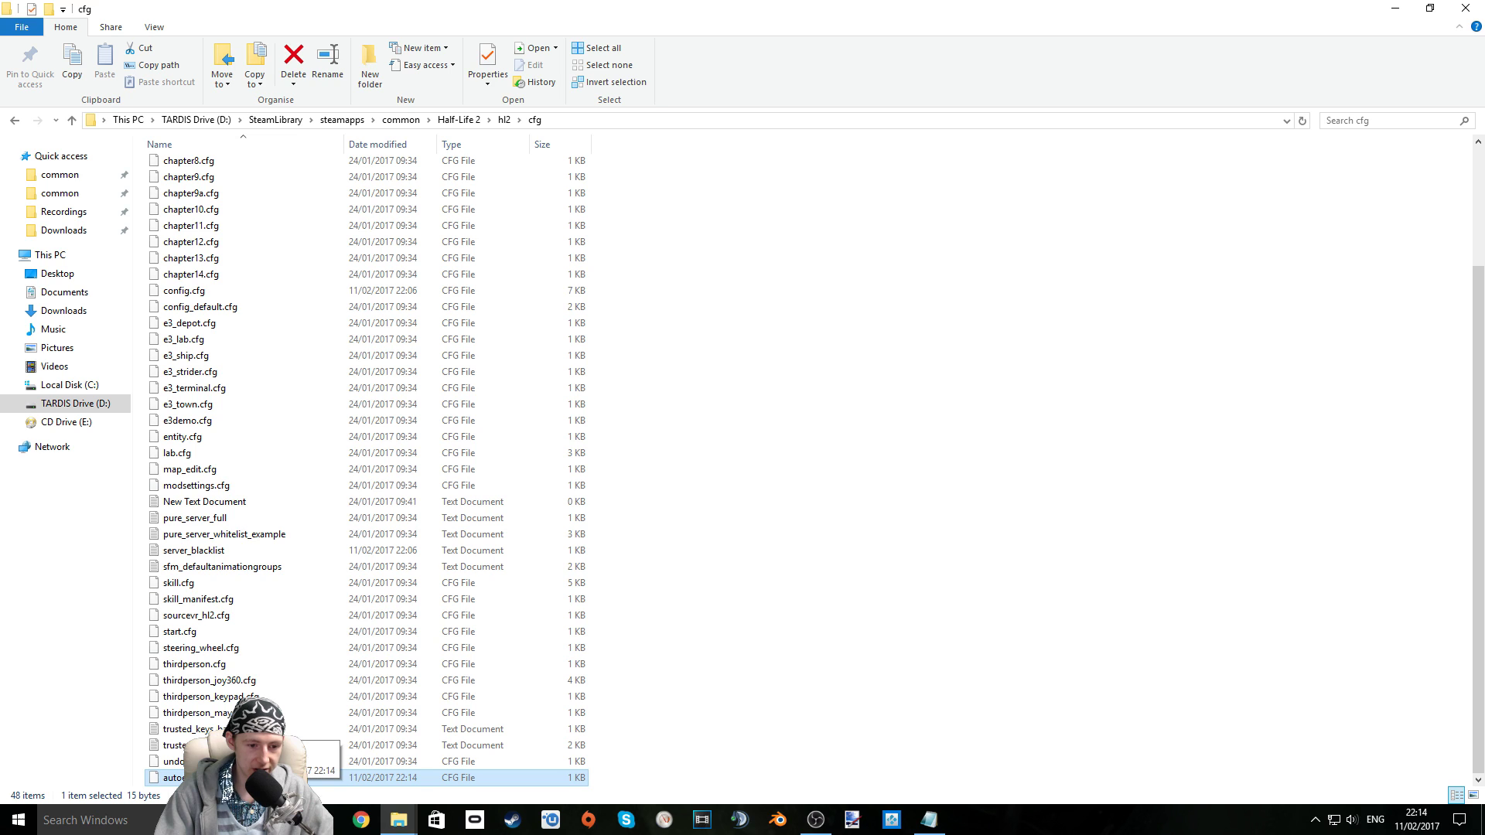
click(878, 660)
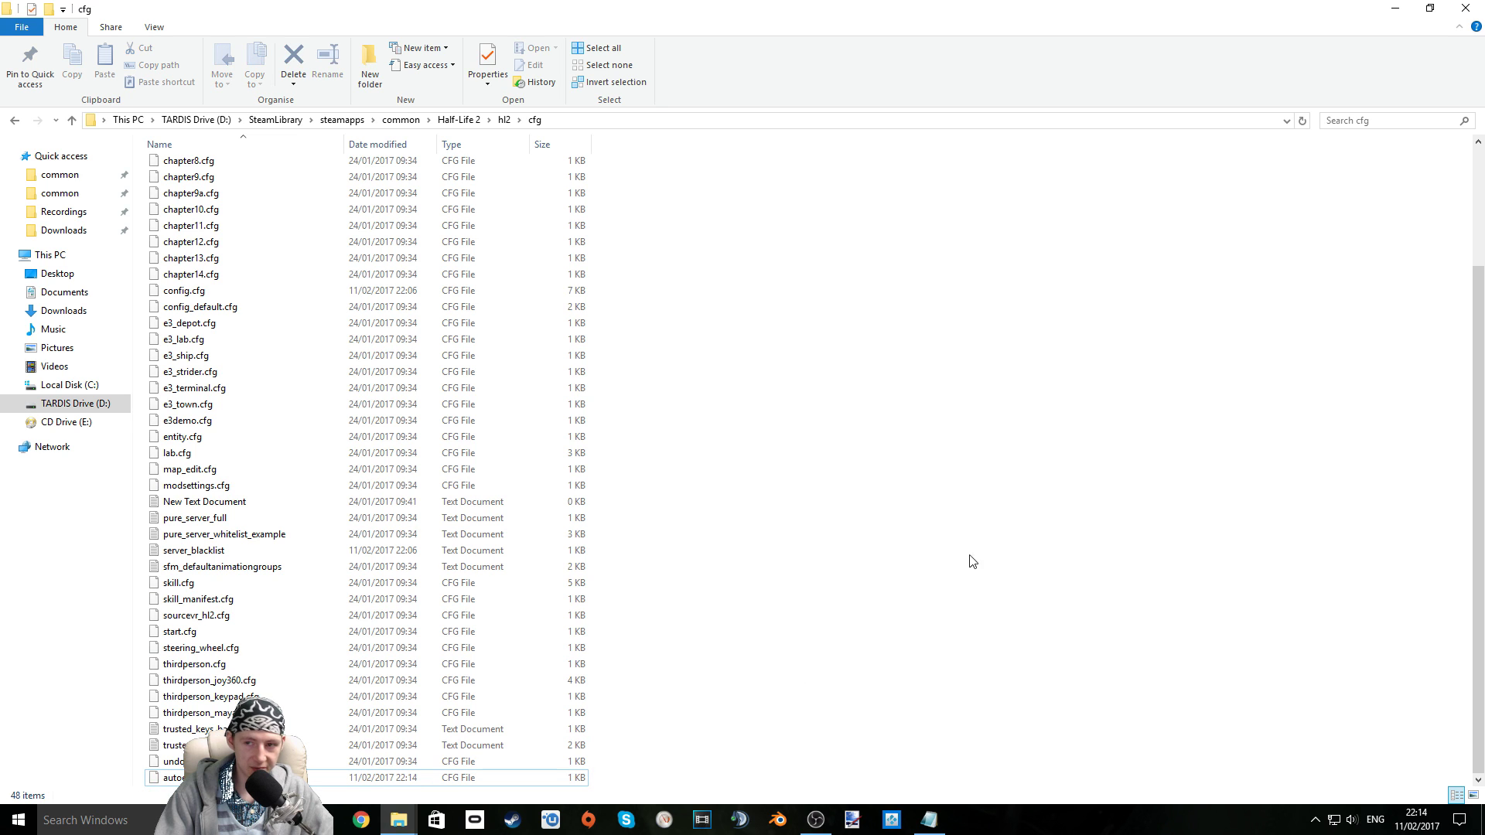
click(1303, 119)
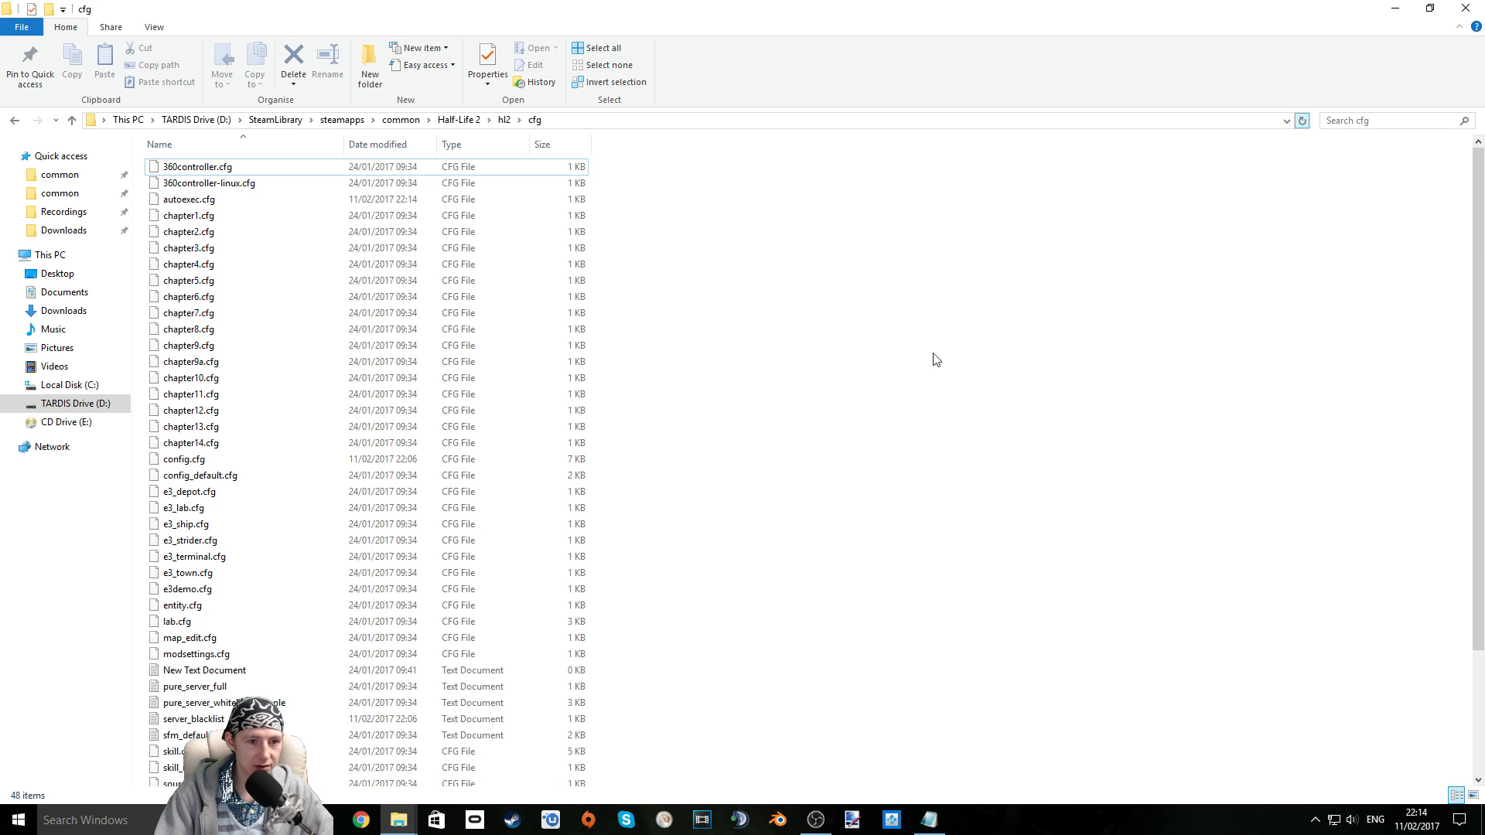
click(172, 200)
click(1459, 10)
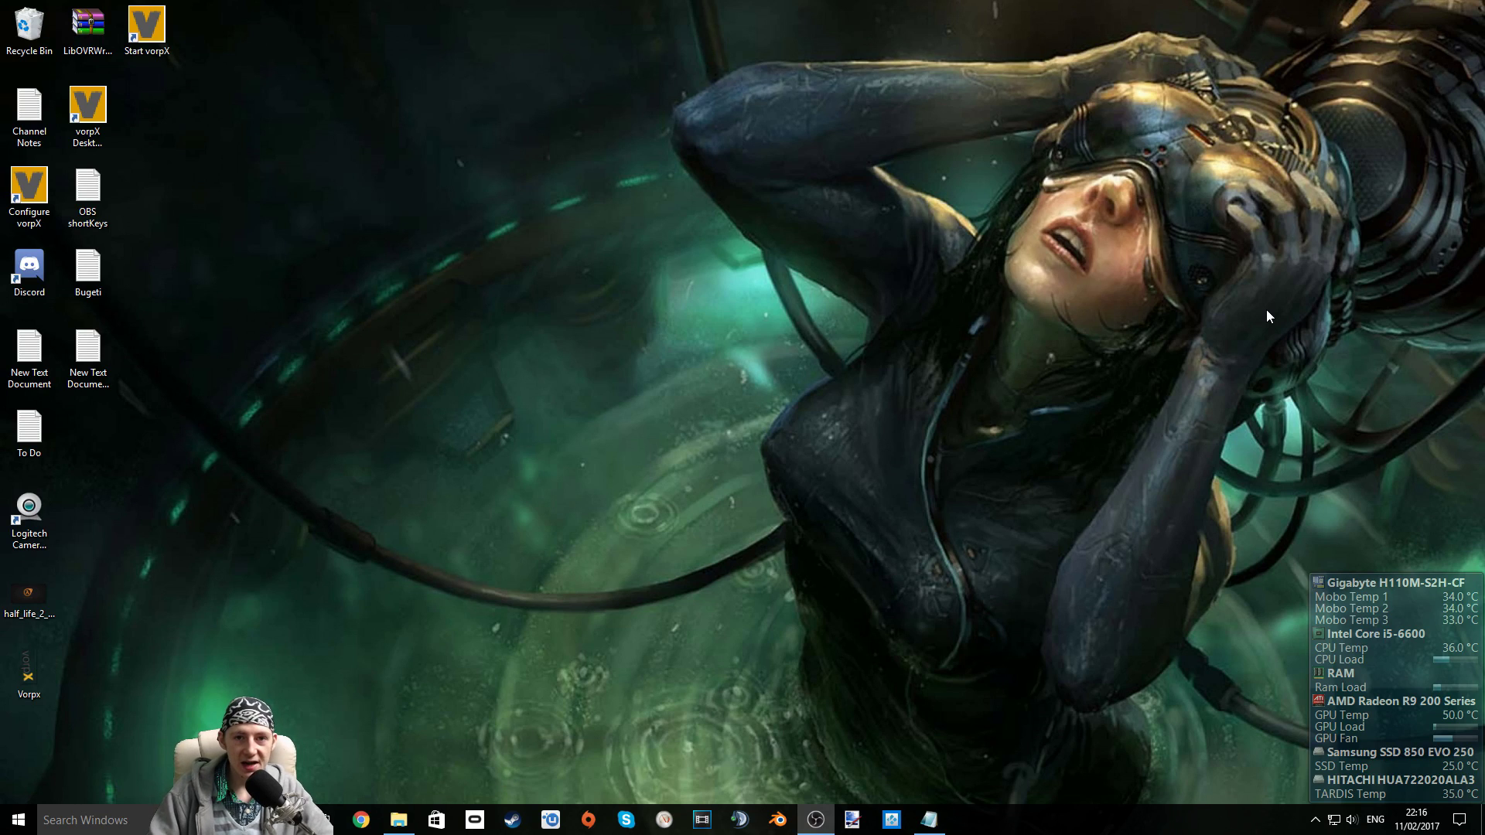
- Launch the Oculus app from the taskbar and reveal the hidden tray icons
click(478, 814)
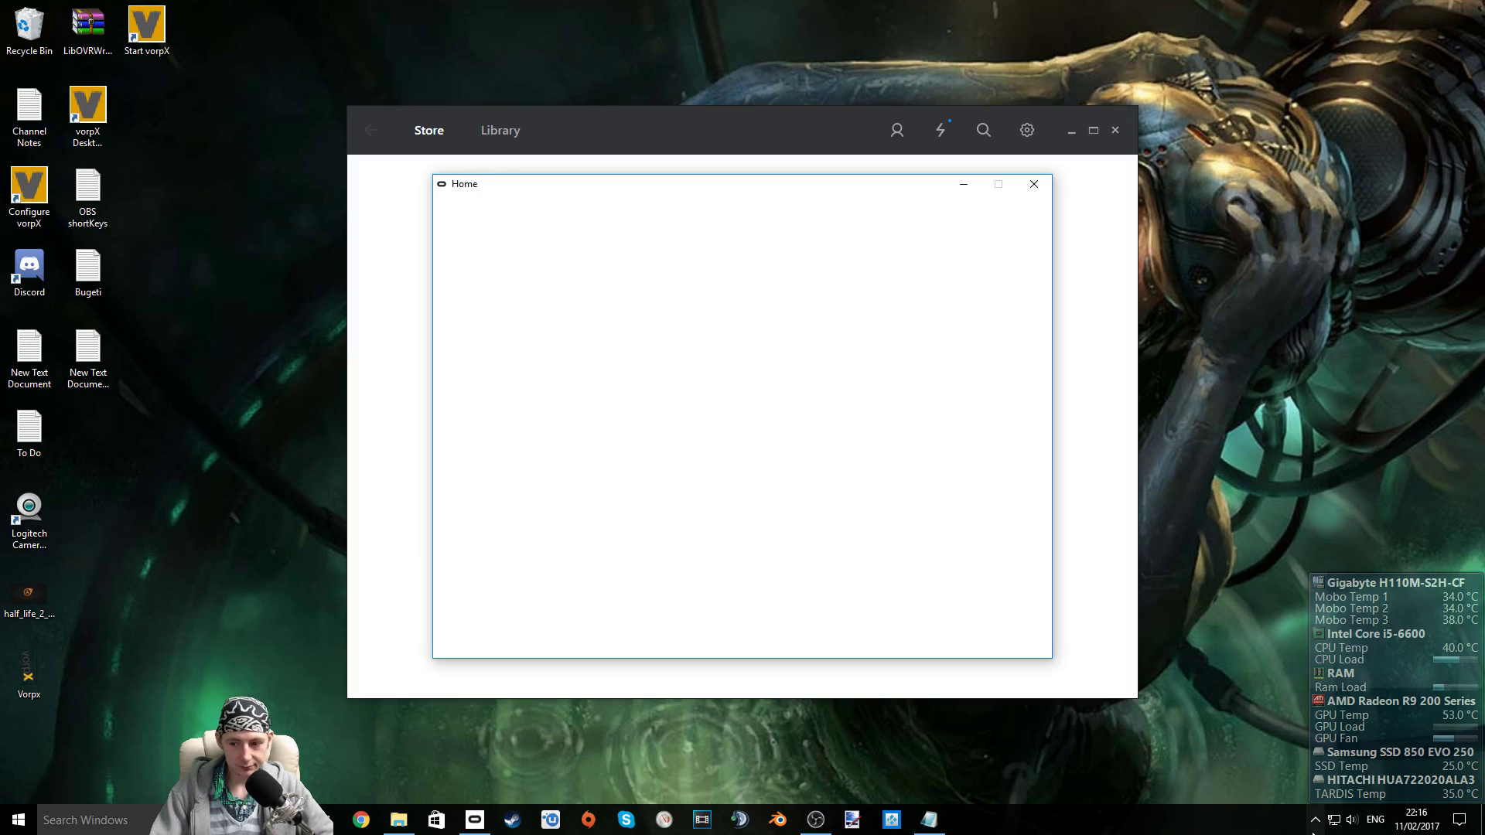
click(1315, 820)
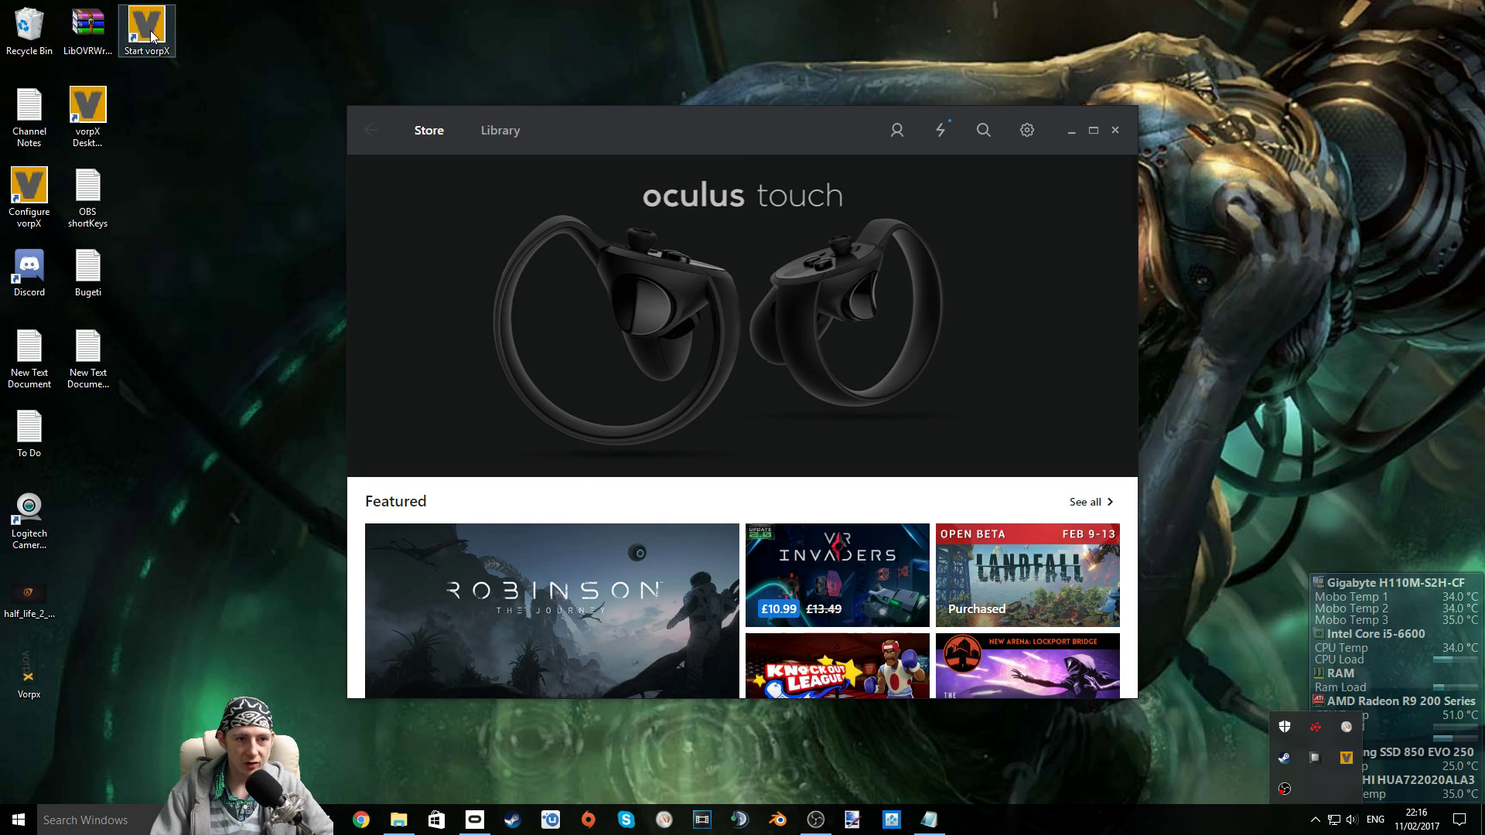
- Minimize the Oculus Store window and launch Half-Life 2 from the Steam library
click(1071, 131)
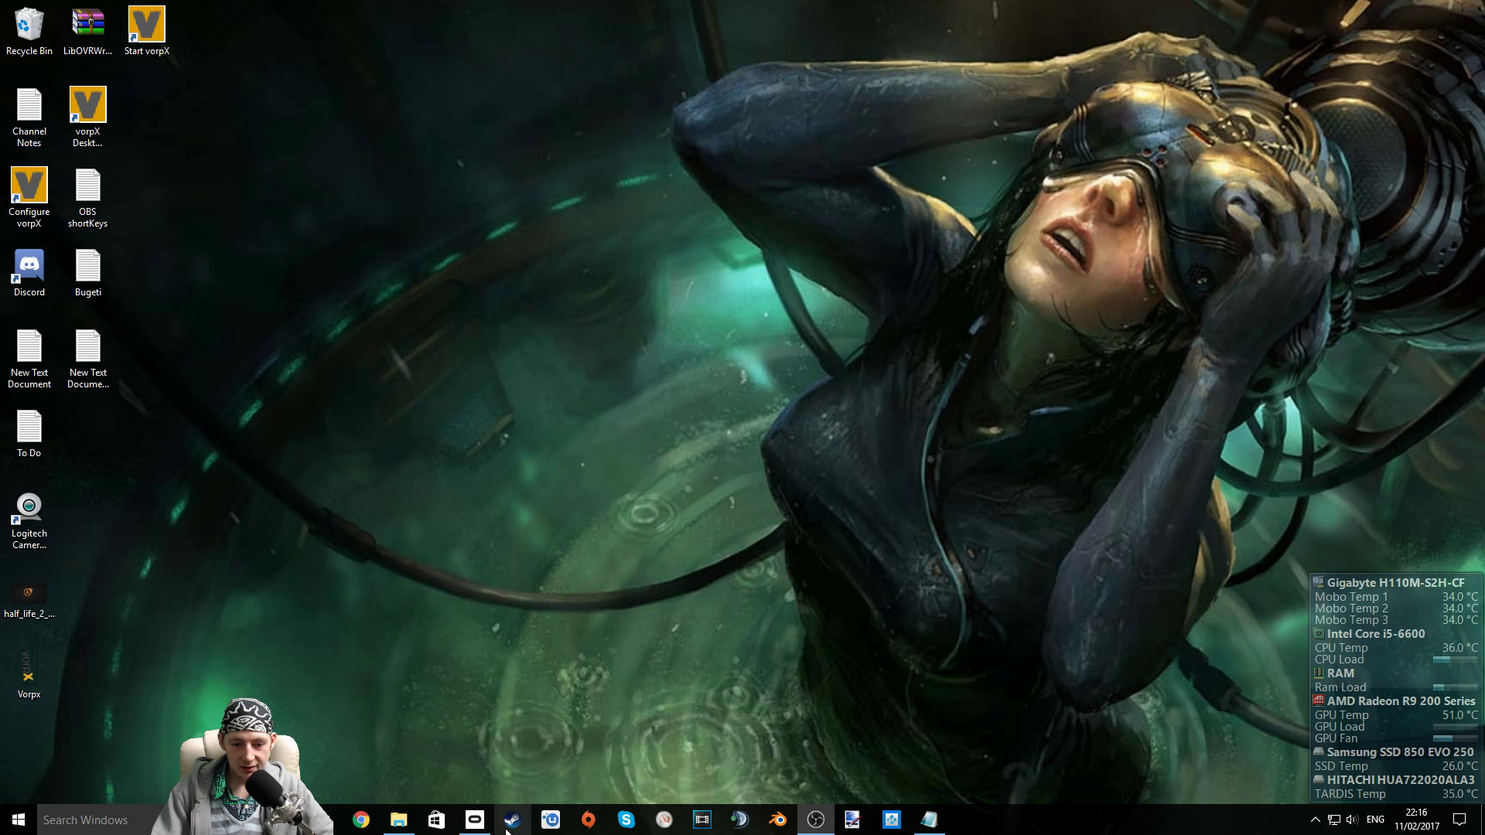
click(511, 822)
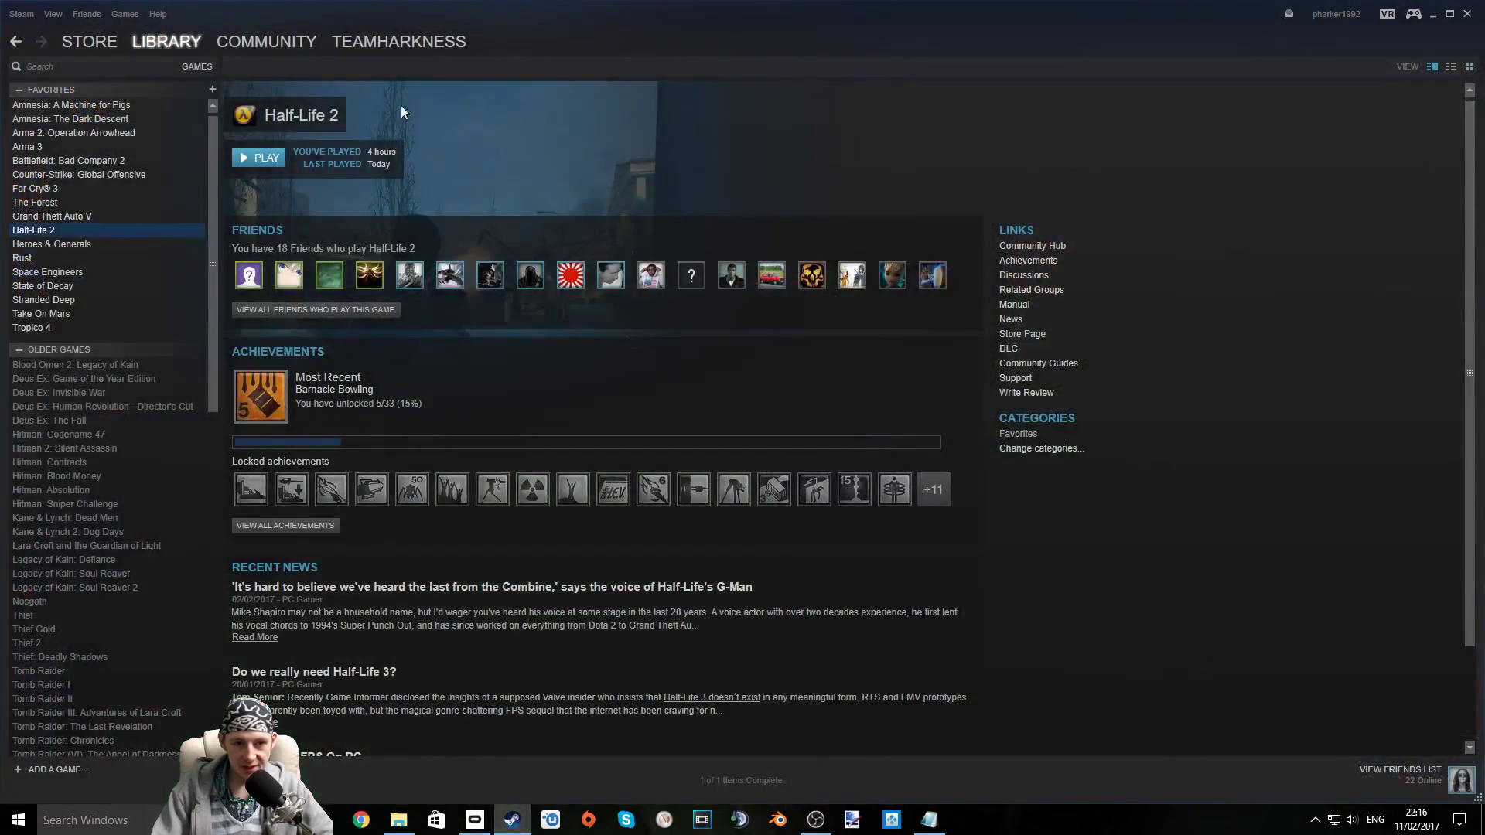
click(258, 158)
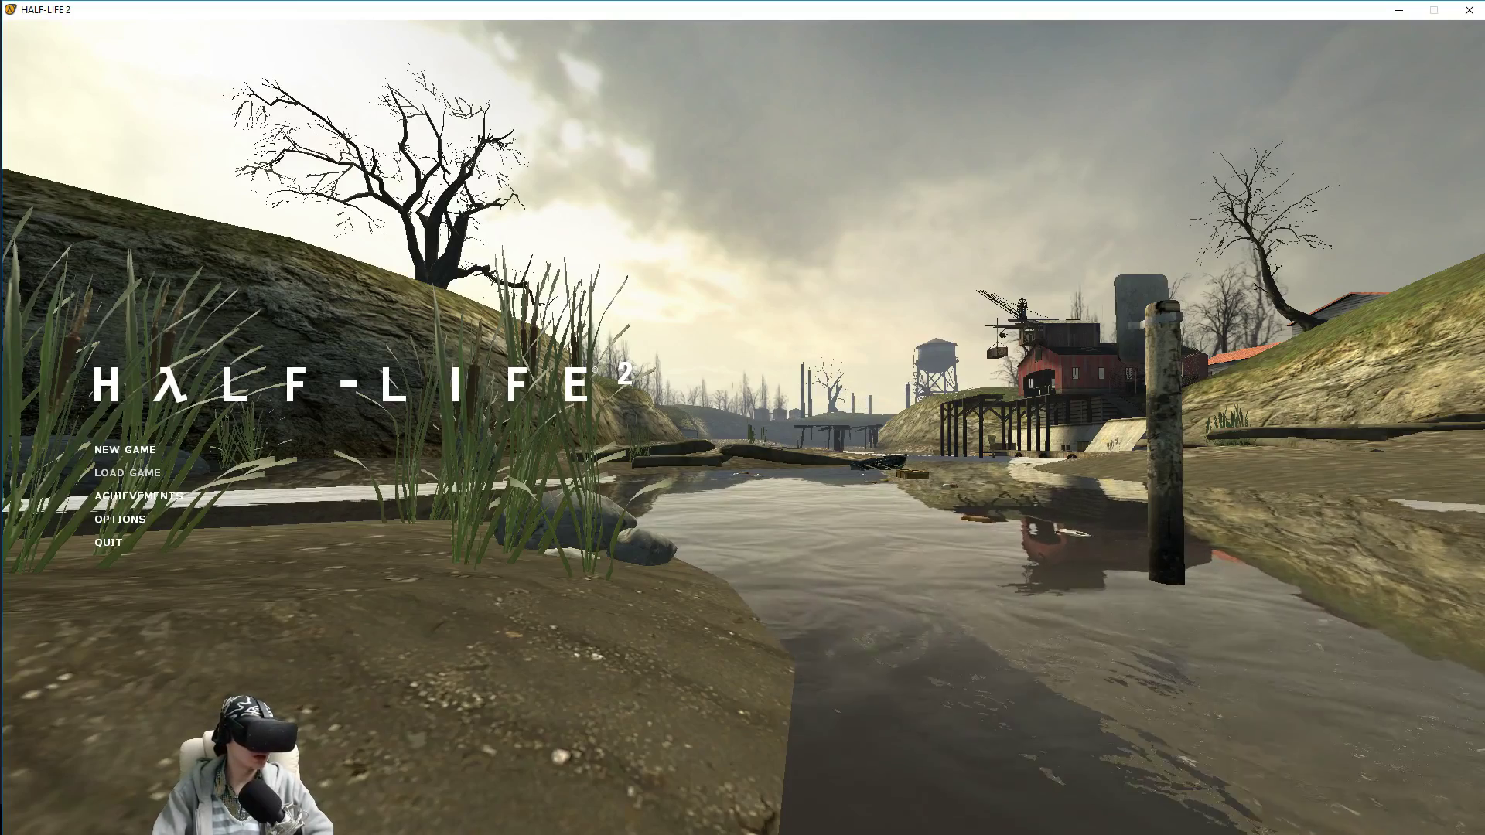
- Load the Point Insertion autosave from Half-Life 2's Load Game list
click(127, 472)
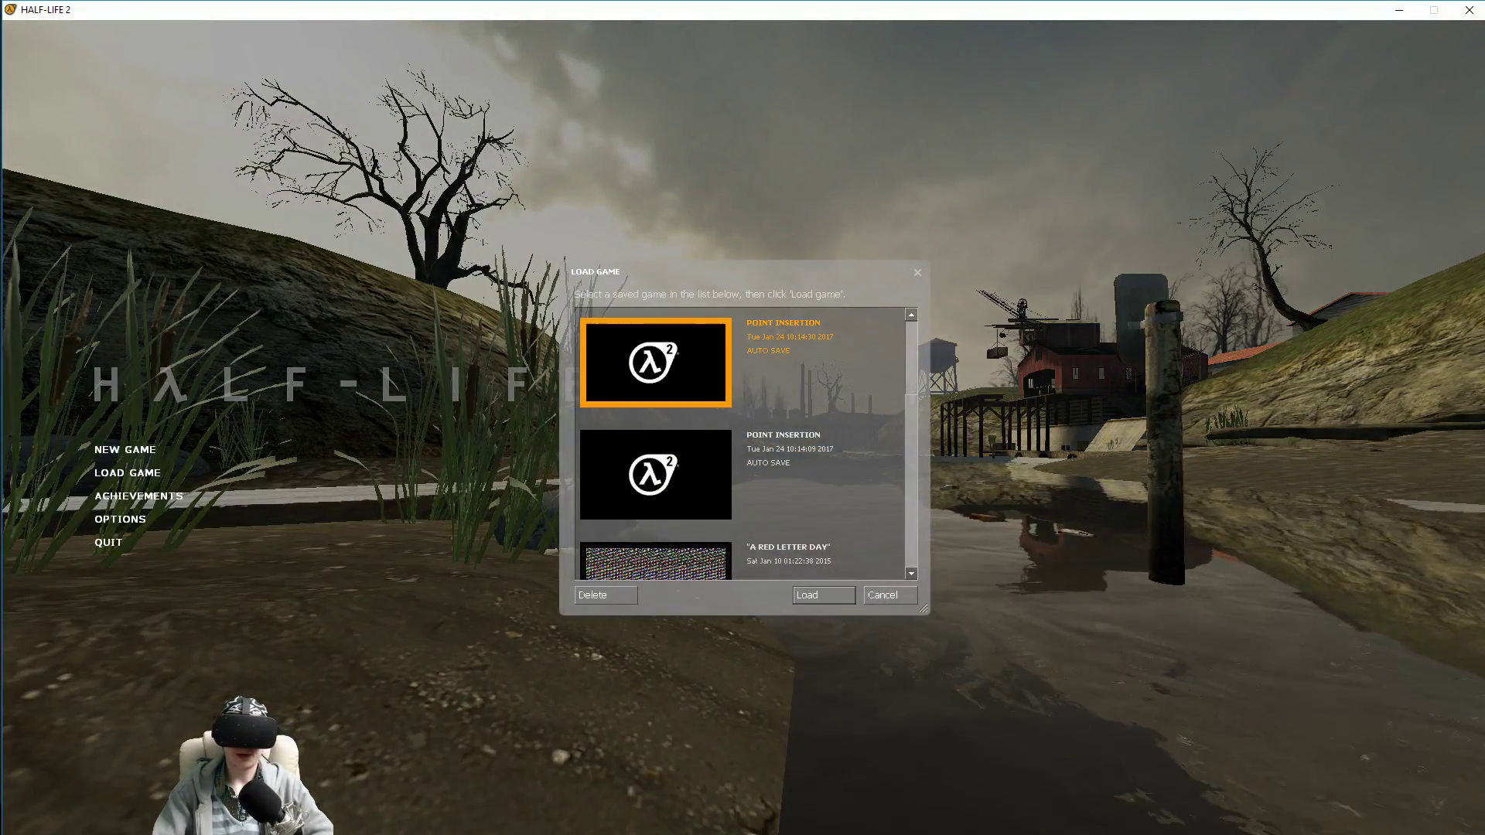
key(Return)
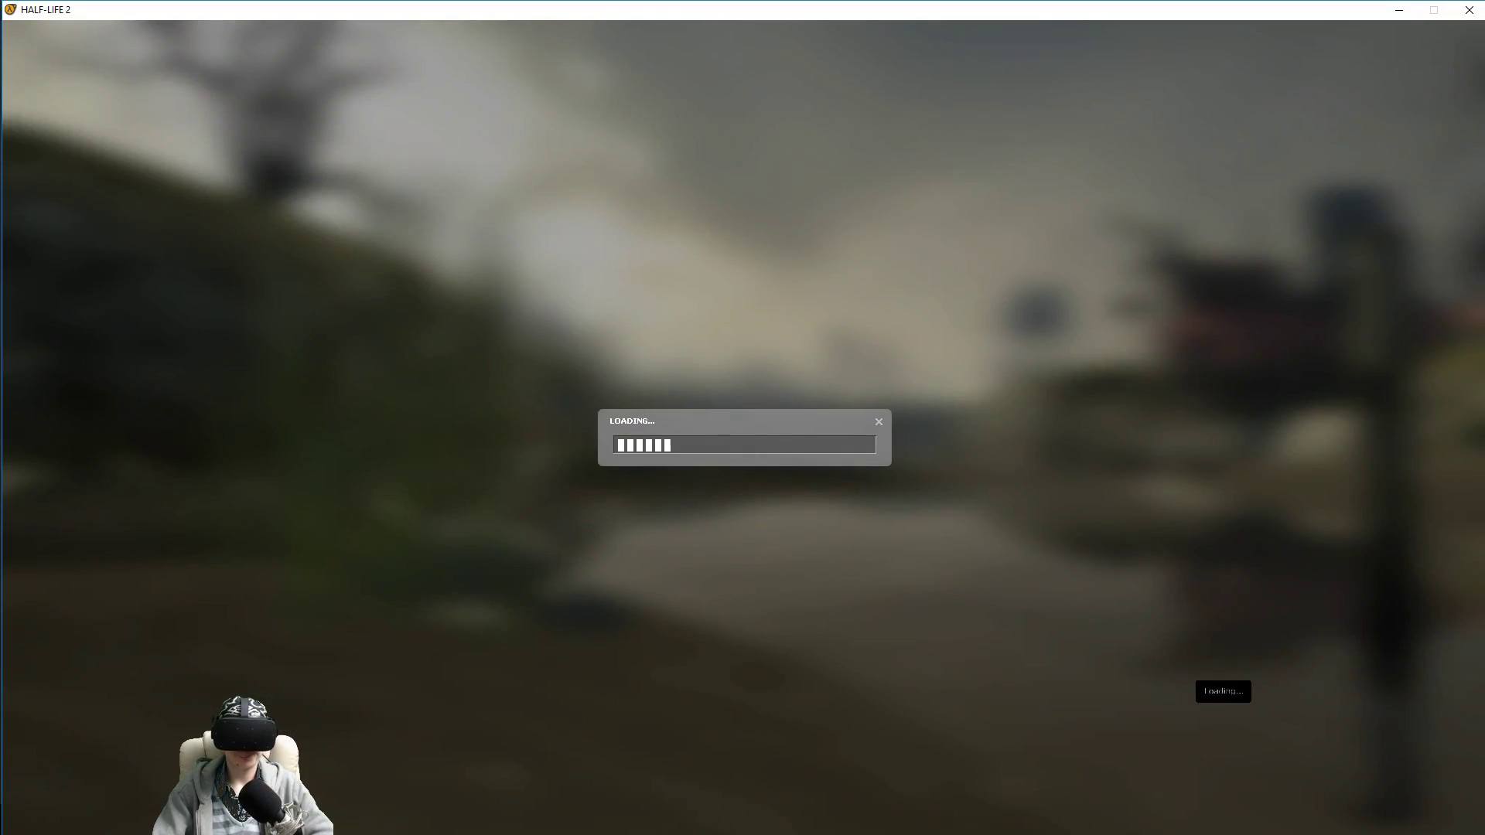